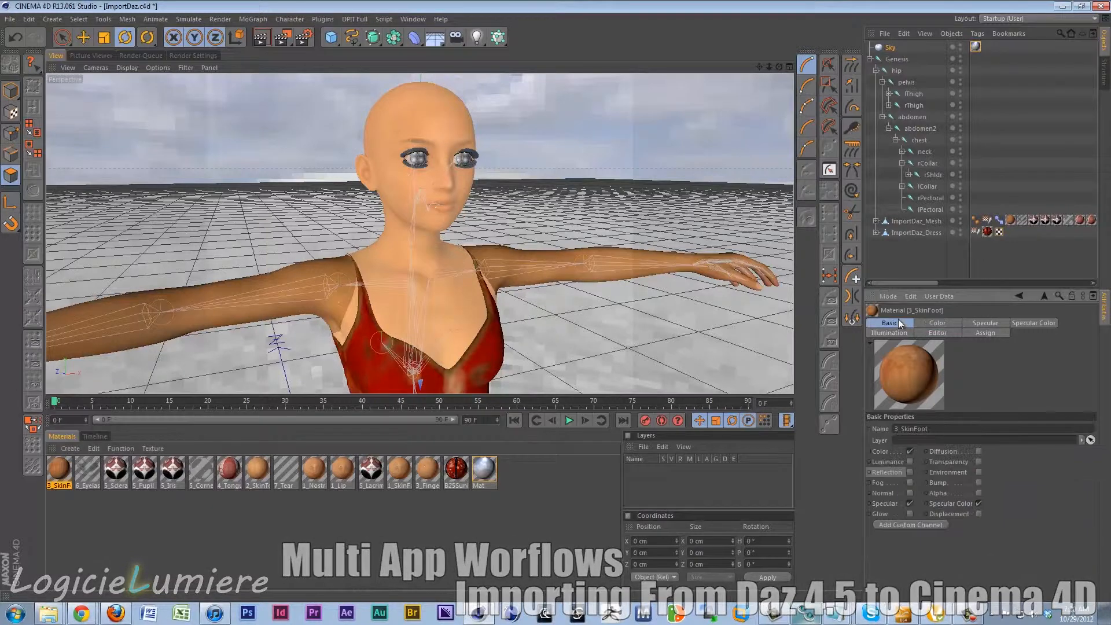
Paste the copied channel as the luminance texture of the 3_SkinFoot material.
{"action": "left_click", "coordinate": [982, 323]}
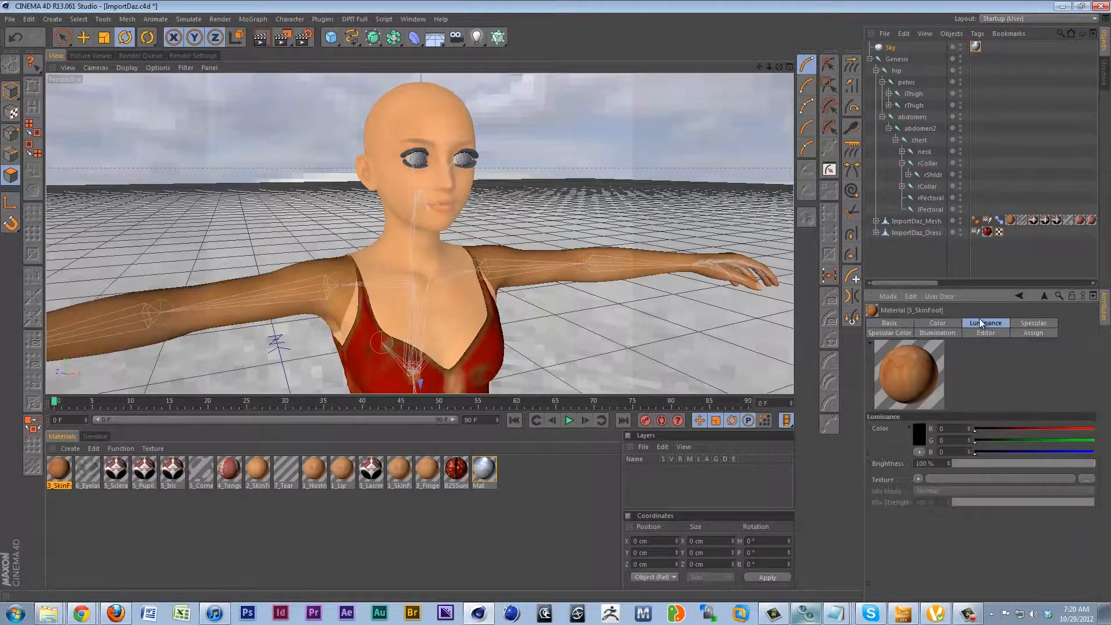
{"action": "left_click", "coordinate": [919, 478]}
{"action": "mouse_move", "coordinate": [941, 280]}
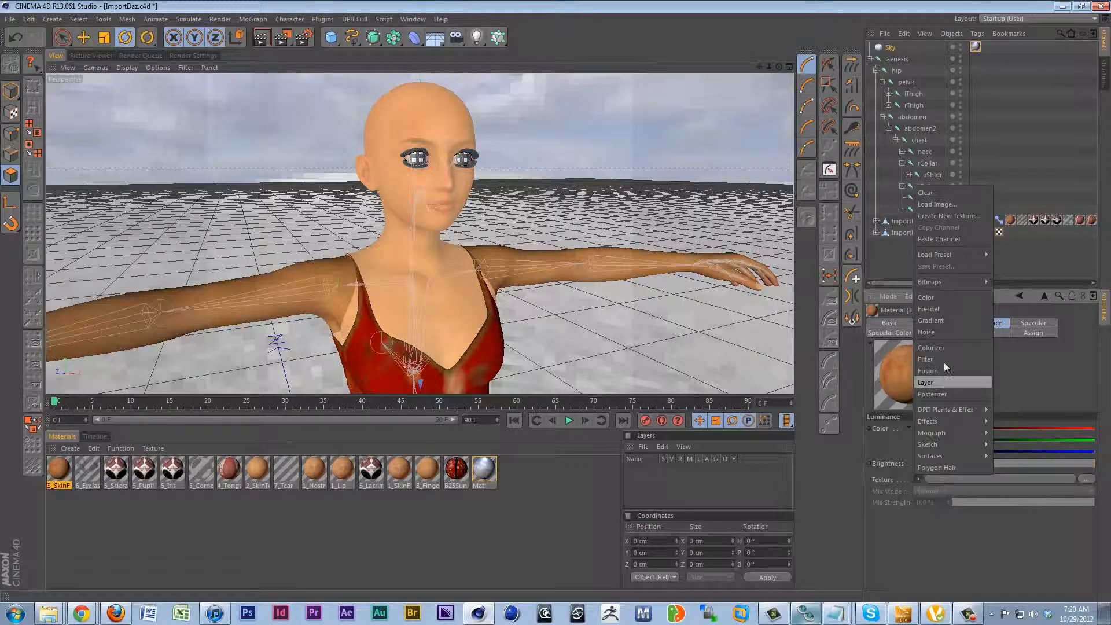
{"action": "left_click", "coordinate": [949, 239]}
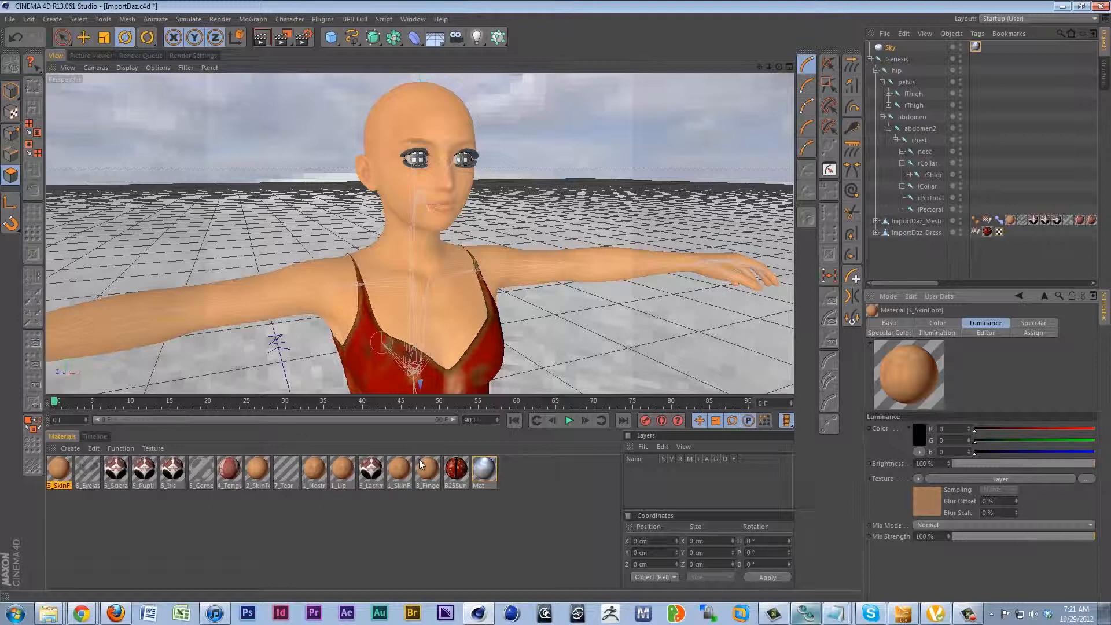
Enable the Bump channel on the 1_SkinFace material and load a Noise shader as its texture.
{"action": "left_click", "coordinate": [348, 469]}
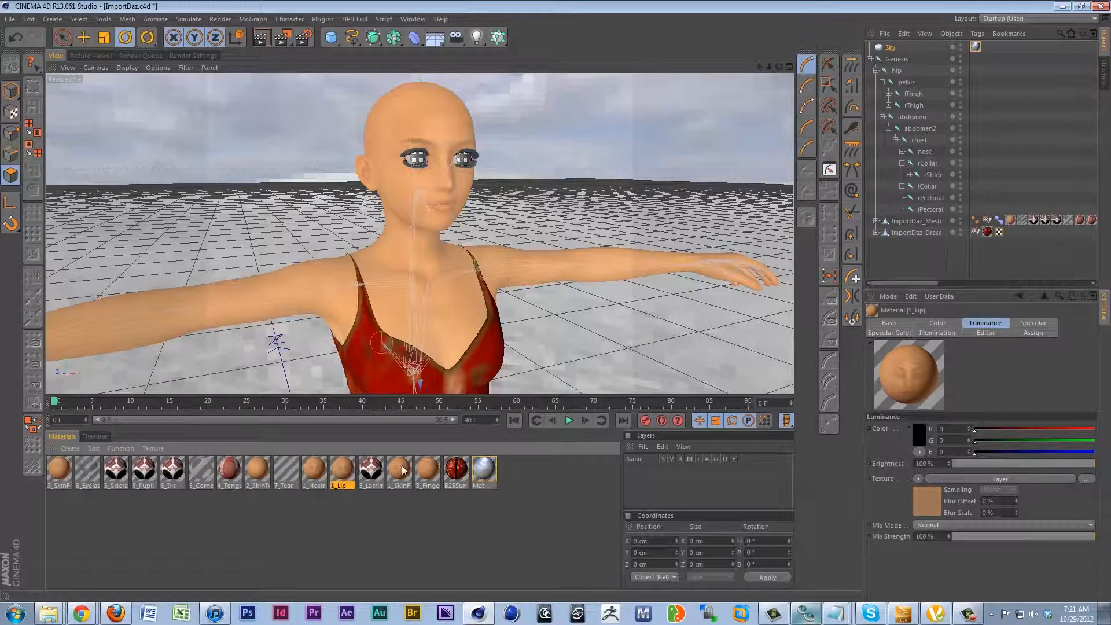
{"action": "left_click", "coordinate": [401, 469]}
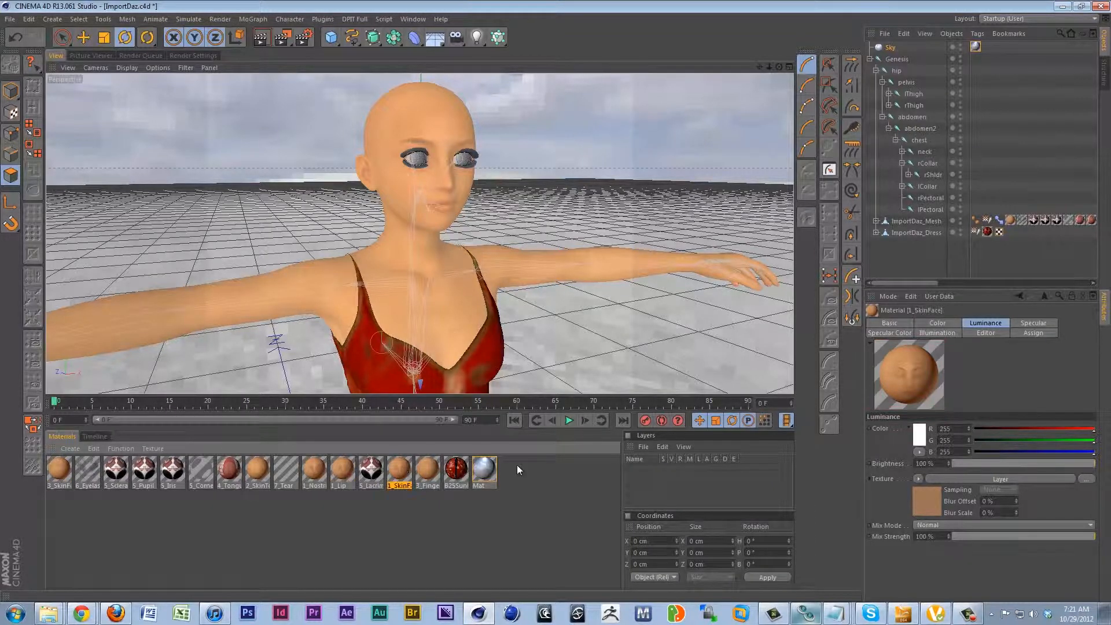
{"action": "left_click", "coordinate": [885, 324]}
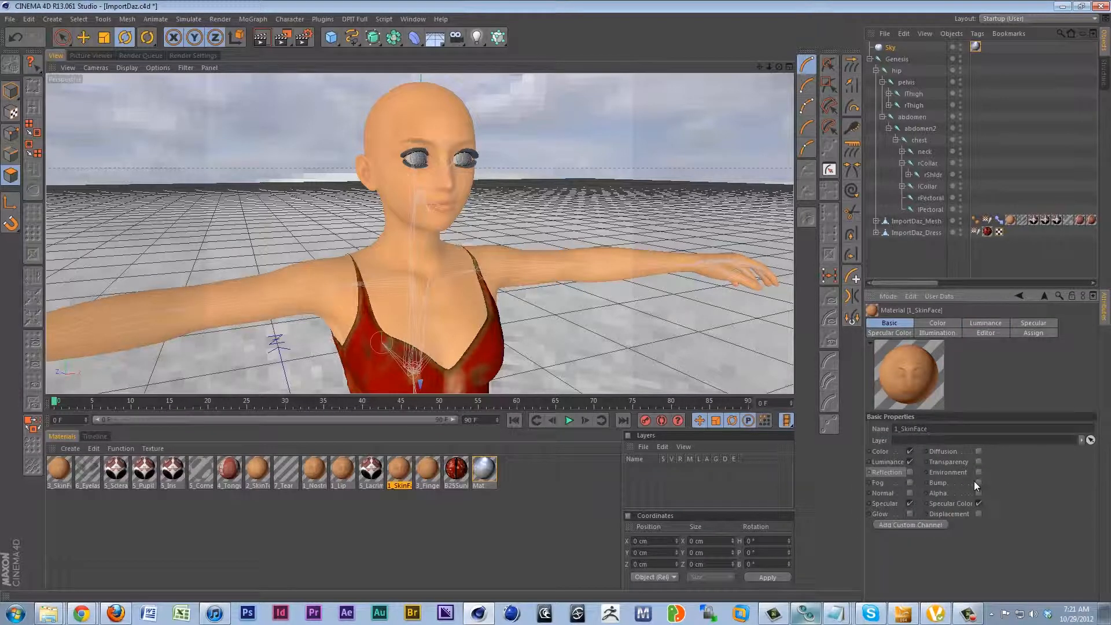
{"action": "left_click", "coordinate": [978, 482]}
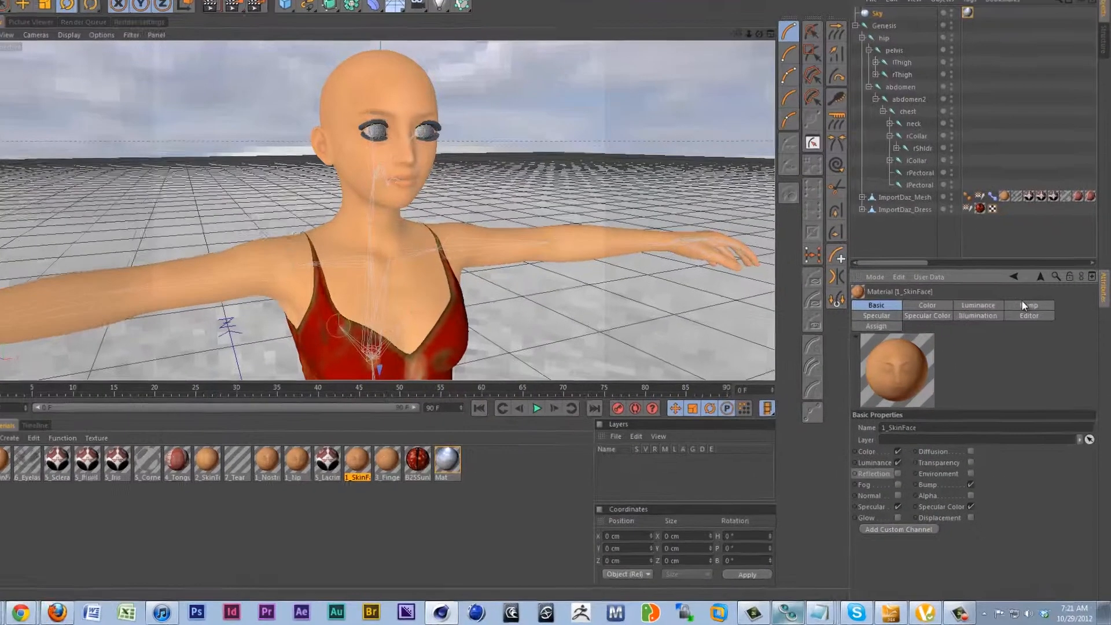
{"action": "left_click", "coordinate": [1034, 323]}
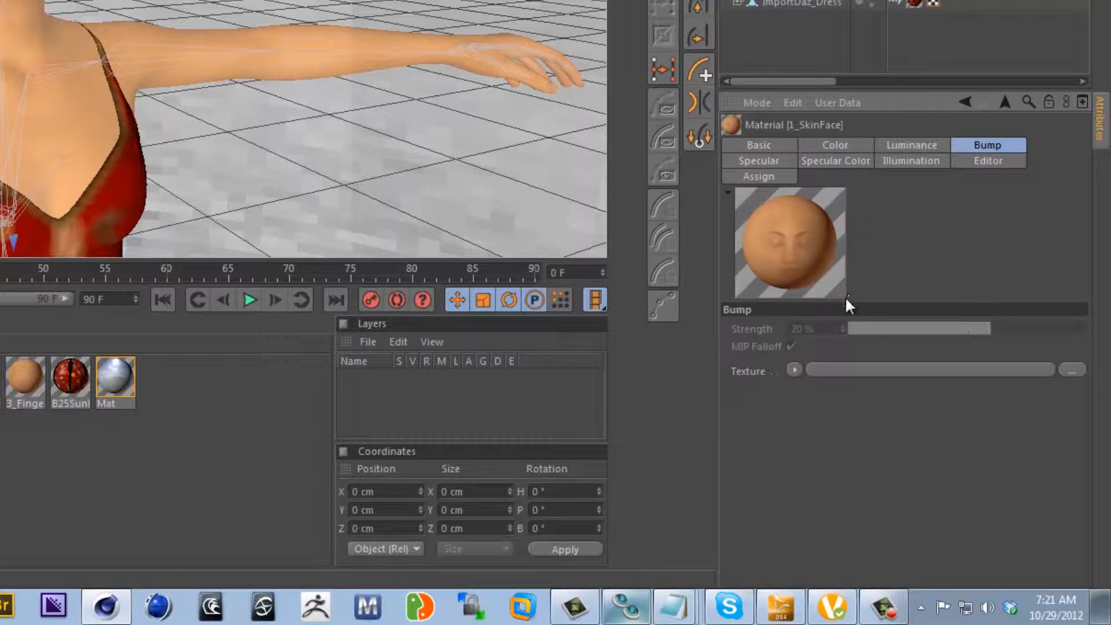
{"action": "left_click", "coordinate": [794, 369]}
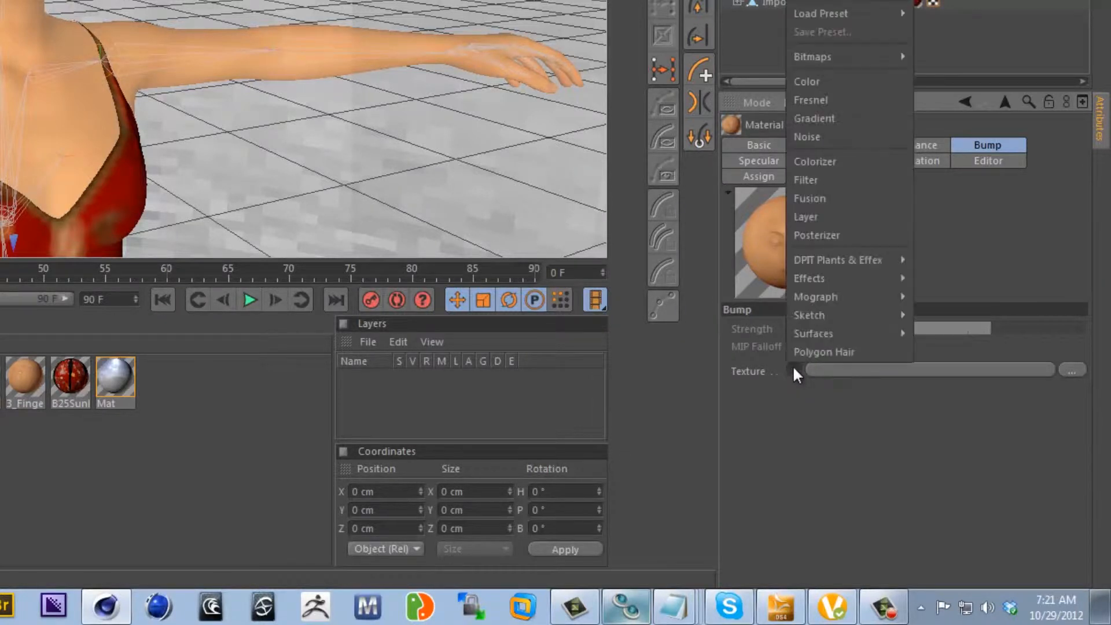
{"action": "left_click", "coordinate": [831, 136]}
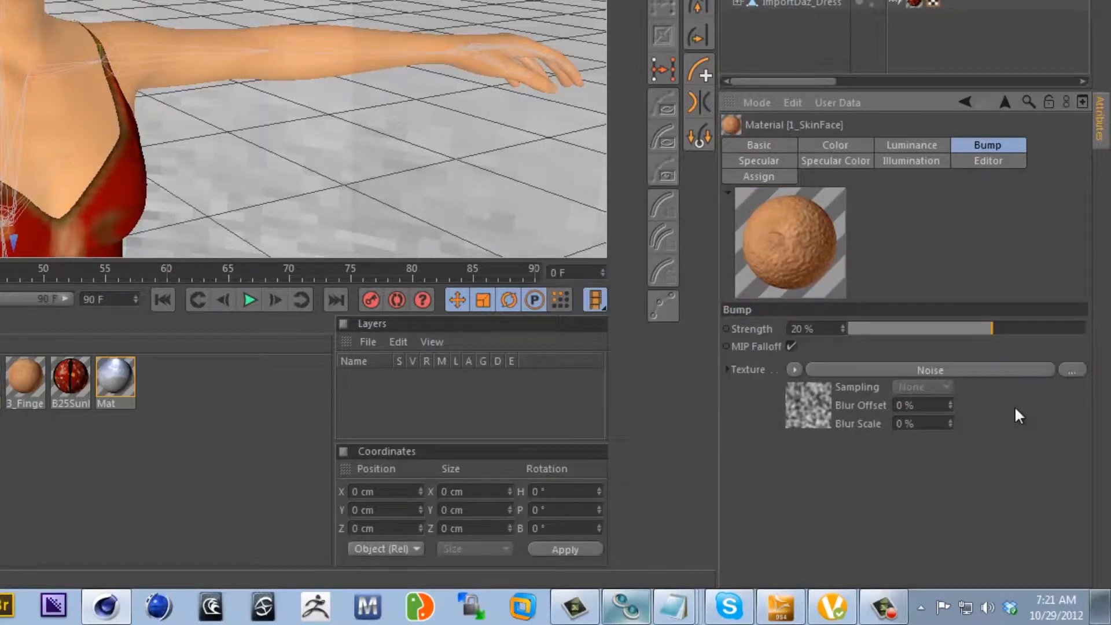
Set the Global Scale of the 1_SkinFace bump noise to 10 %.
{"action": "left_click", "coordinate": [1027, 370]}
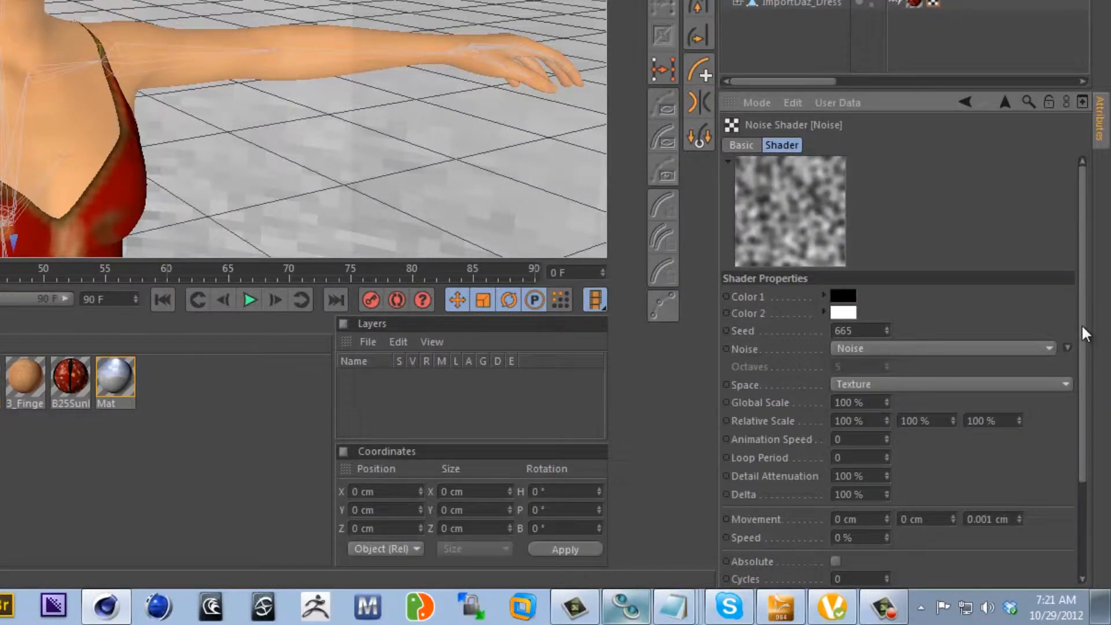
{"action": "left_click_drag", "start_coordinate": [1082, 324], "coordinate": [1082, 374]}
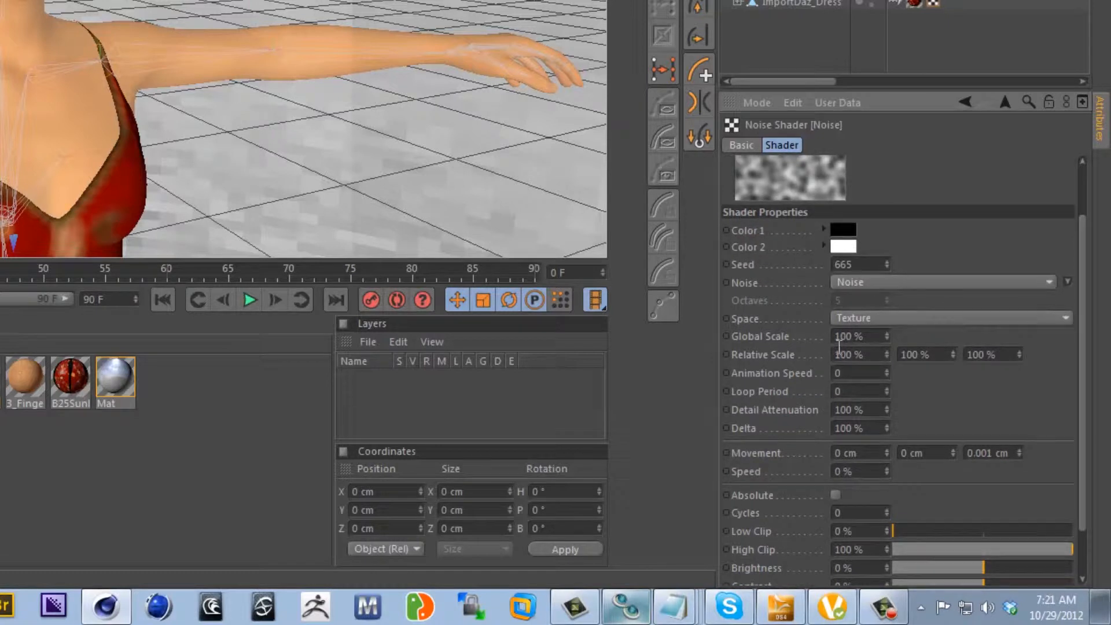
{"action": "left_click_drag", "start_coordinate": [1082, 360], "coordinate": [1082, 322]}
{"action": "left_click_drag", "start_coordinate": [888, 387], "coordinate": [725, 380]}
{"action": "type", "text": "10"}
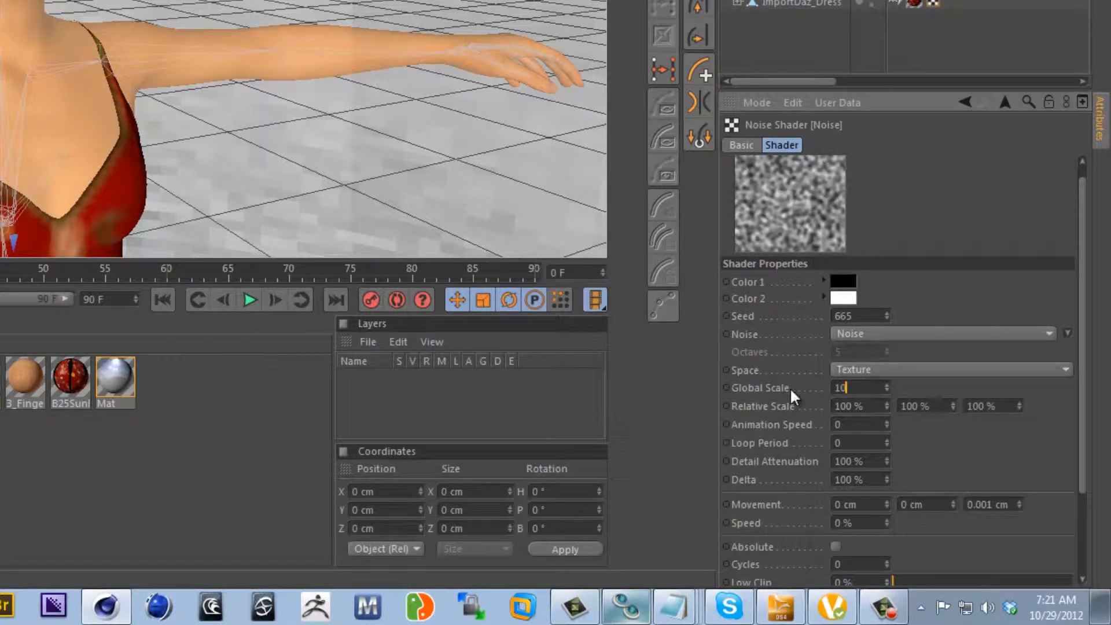
{"action": "key", "text": "Return"}
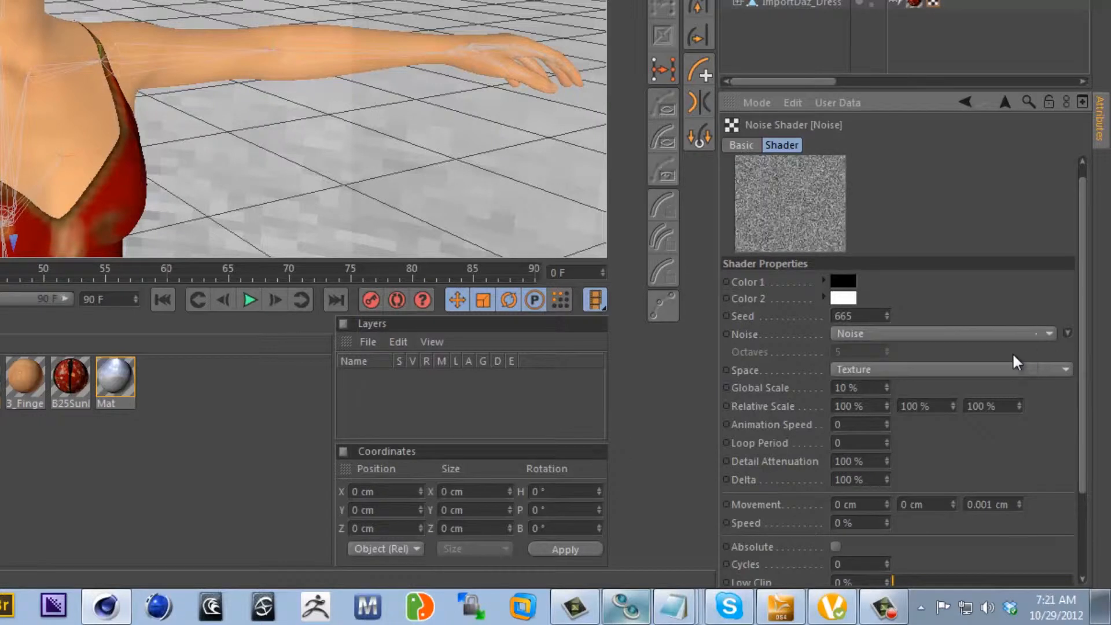
Set the noise's Detail Attenuation to 10 % and the 1_SkinFace bump strength to 5 %.
{"action": "left_click_drag", "start_coordinate": [1088, 323], "coordinate": [1085, 370]}
{"action": "left_click_drag", "start_coordinate": [872, 401], "coordinate": [739, 396]}
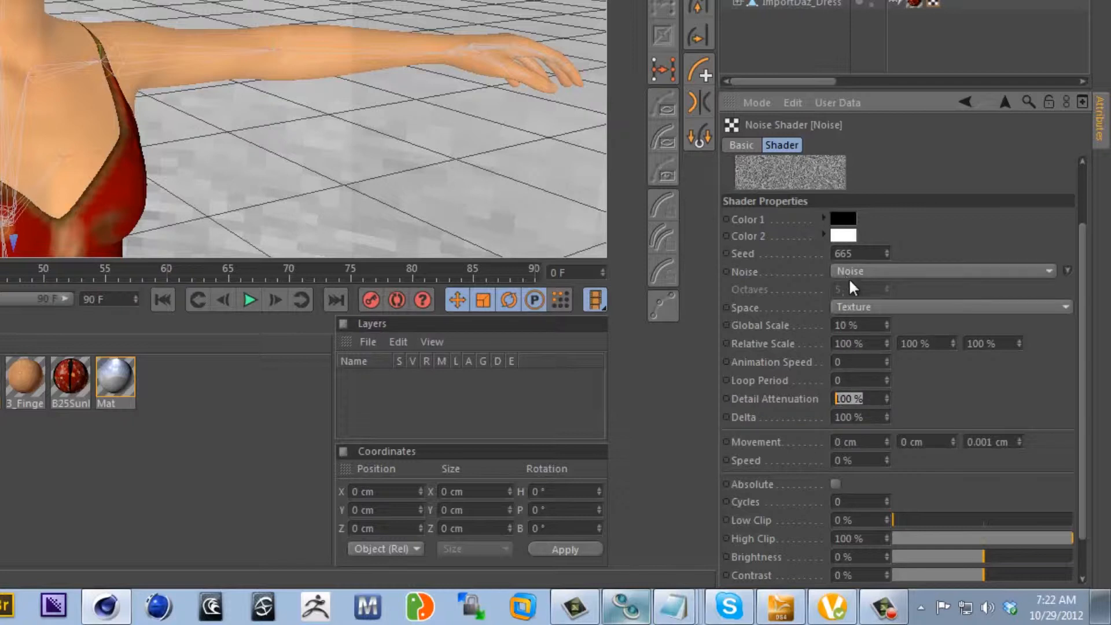
{"action": "type", "text": "10"}
{"action": "key", "text": "Return"}
{"action": "left_click", "coordinate": [1007, 102]}
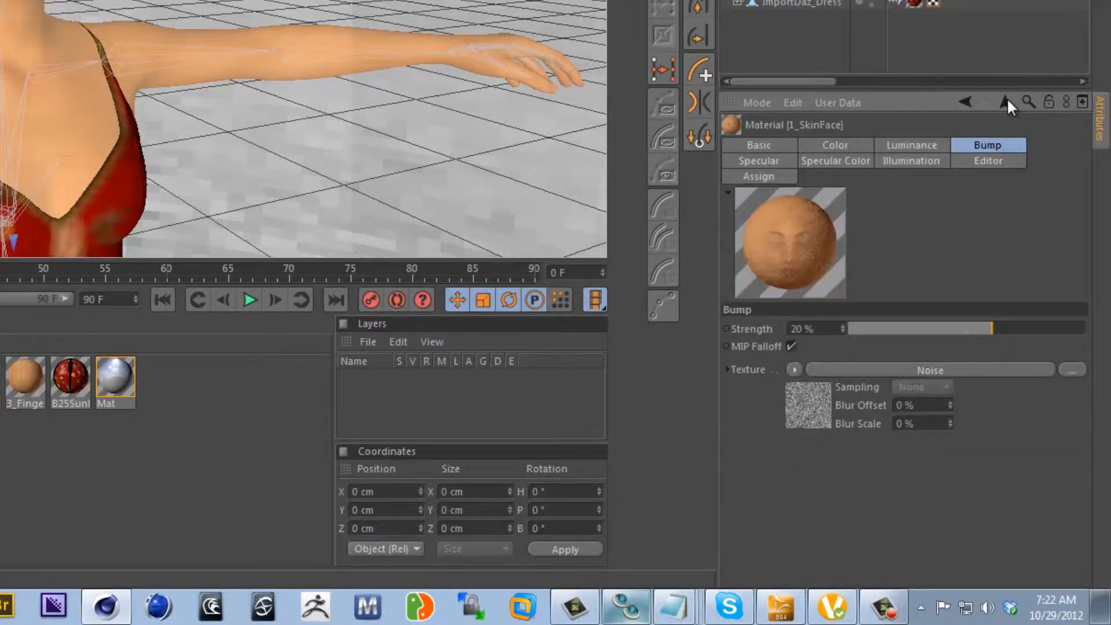
{"action": "mouse_move", "coordinate": [982, 329]}
{"action": "left_mouse_down"}
{"action": "mouse_move", "coordinate": [926, 332]}
{"action": "mouse_move", "coordinate": [975, 326]}
{"action": "left_mouse_up"}
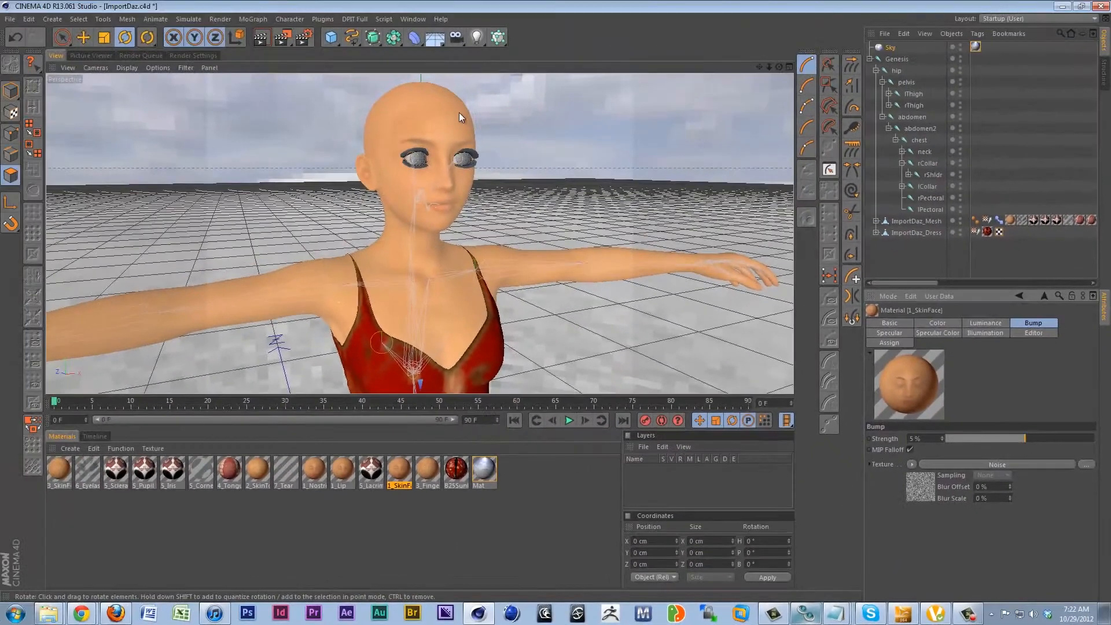
Render the view of the character's face from two close distances to check the skin bump.
{"action": "scroll", "coordinate": [469, 126], "scroll_direction": "up", "scroll_amount": 3}
{"action": "scroll", "coordinate": [474, 145], "scroll_direction": "up", "scroll_amount": 4}
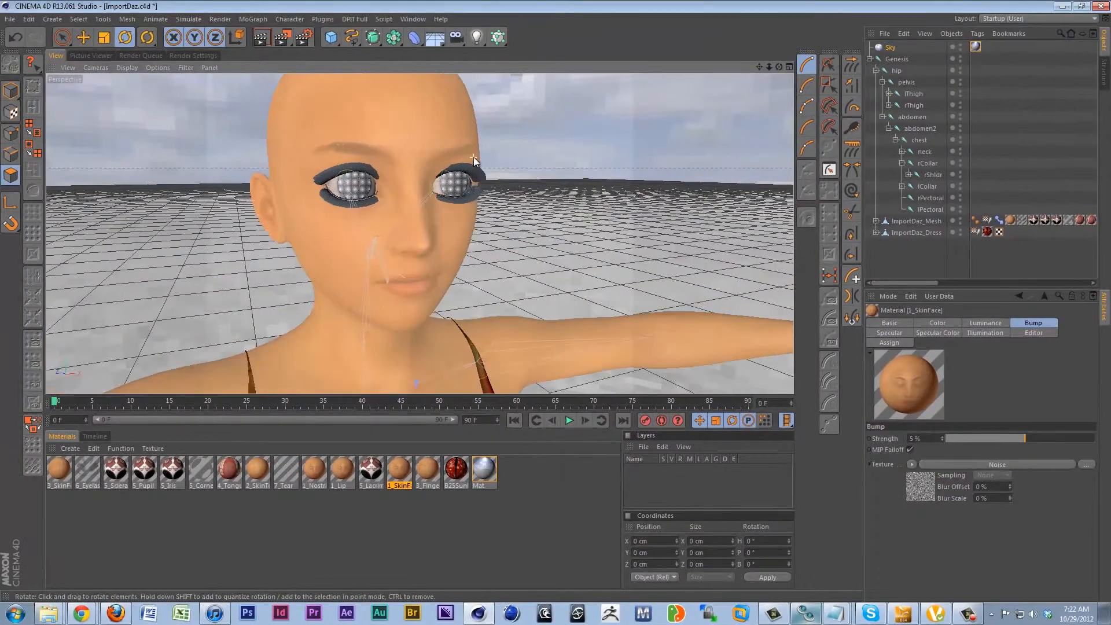
{"action": "middle_click_drag", "start_coordinate": [450, 167], "coordinate": [496, 200], "text": "alt"}
{"action": "left_click", "coordinate": [262, 40]}
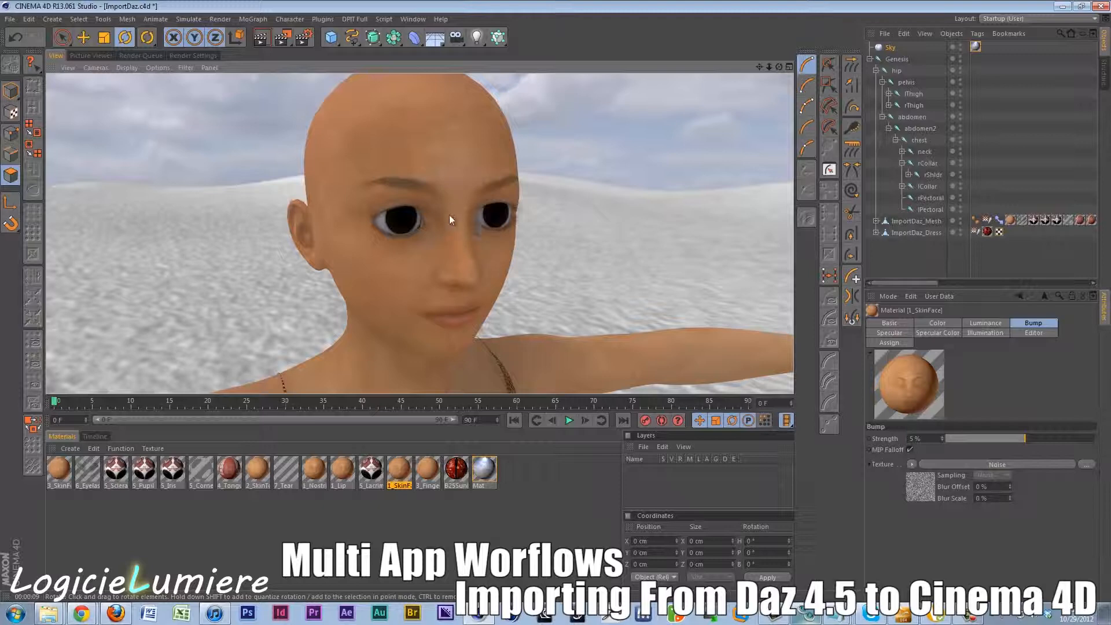
{"action": "scroll", "coordinate": [433, 301], "scroll_direction": "up", "scroll_amount": 4}
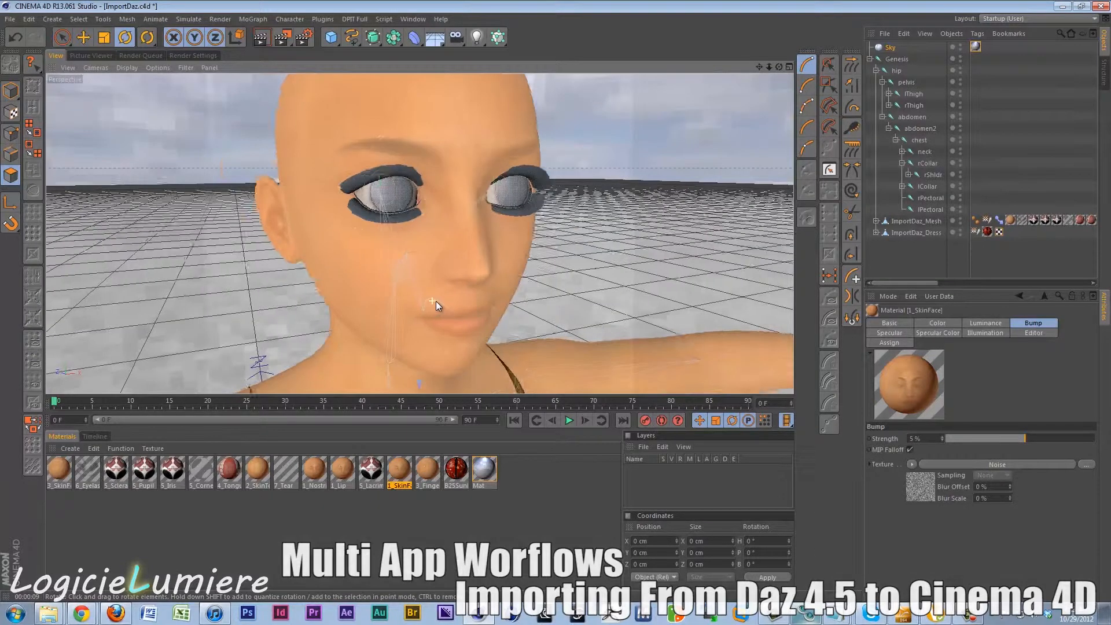
{"action": "left_click", "coordinate": [262, 39]}
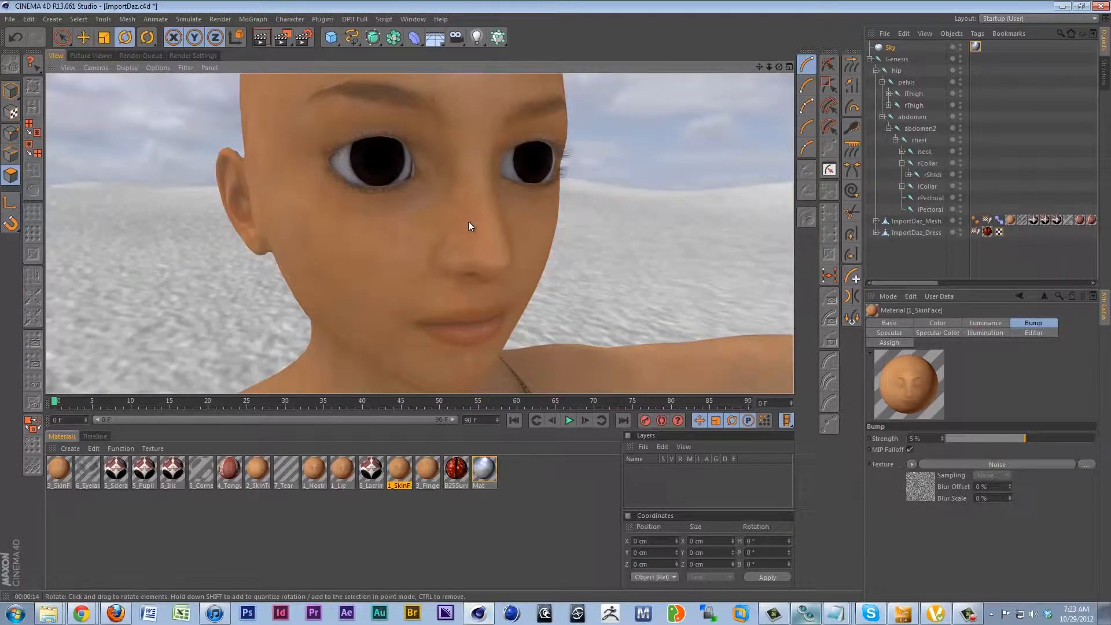
Examine the character's face, arms and dress from several distances and angles.
{"action": "scroll", "coordinate": [461, 235], "scroll_direction": "down", "scroll_amount": 5}
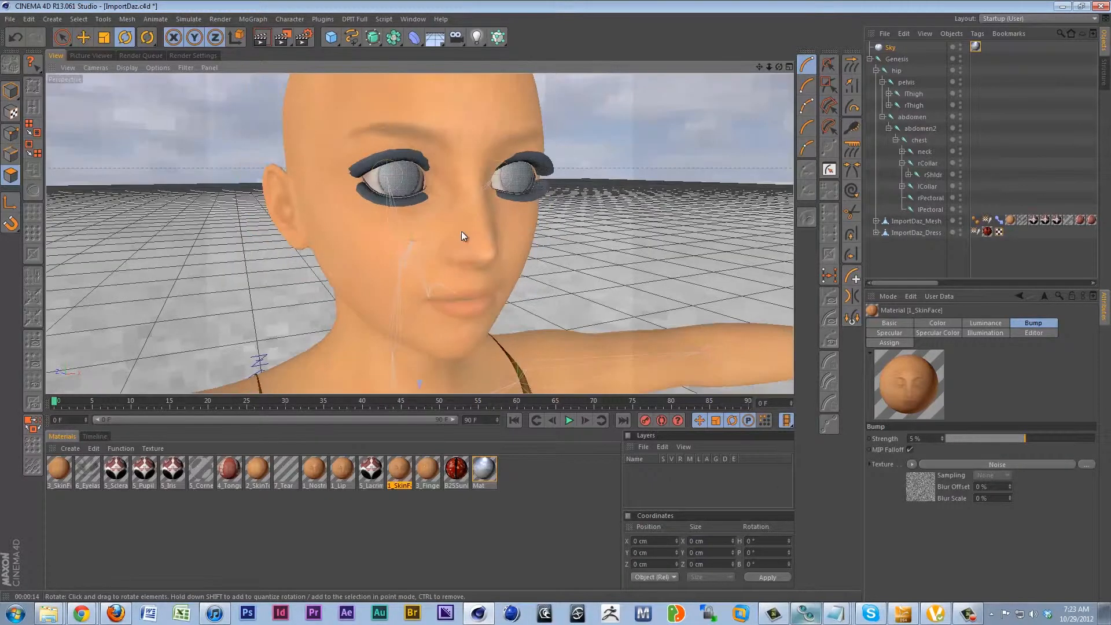
{"action": "scroll", "coordinate": [461, 232], "scroll_direction": "down", "scroll_amount": 2}
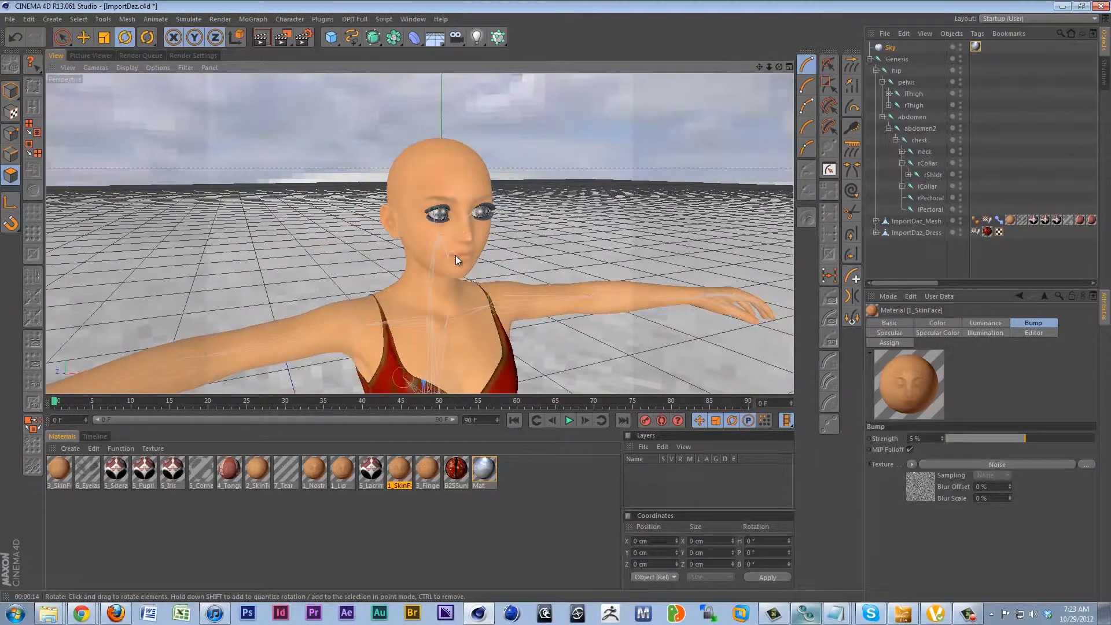
{"action": "left_click_drag", "start_coordinate": [456, 255], "coordinate": [444, 227], "text": "alt"}
{"action": "left_click_drag", "start_coordinate": [441, 284], "coordinate": [382, 279], "text": "alt"}
{"action": "scroll", "coordinate": [419, 259], "scroll_direction": "up", "scroll_amount": 3}
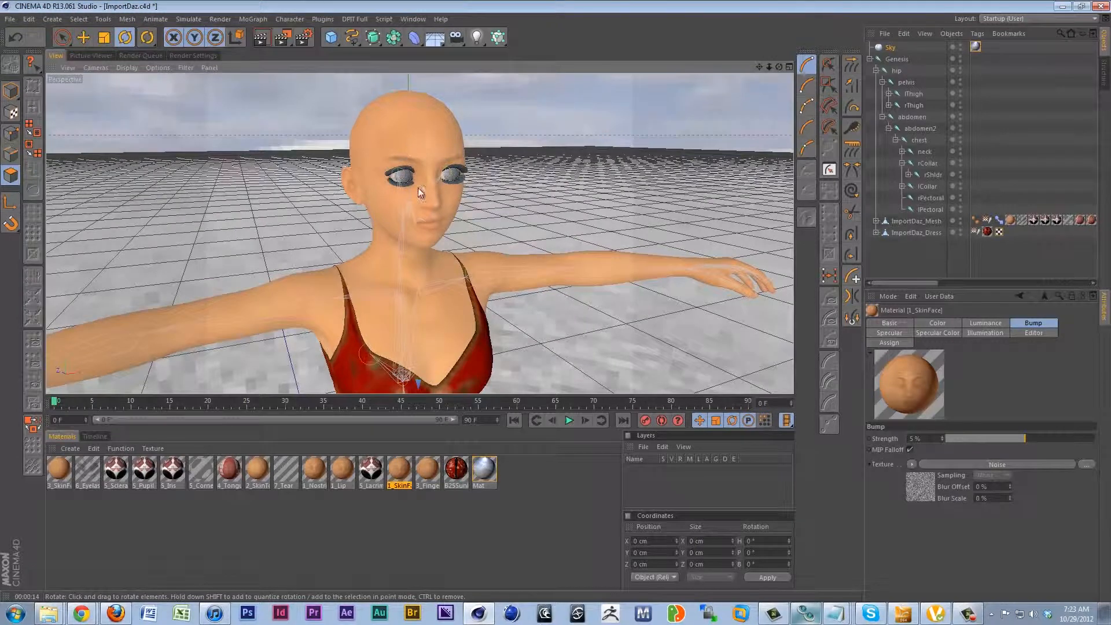
{"action": "mouse_move", "coordinate": [418, 187]}
{"action": "left_mouse_down", "text": "alt"}
{"action": "mouse_move", "coordinate": [441, 188]}
{"action": "mouse_move", "coordinate": [404, 199]}
{"action": "left_mouse_up", "text": "alt"}
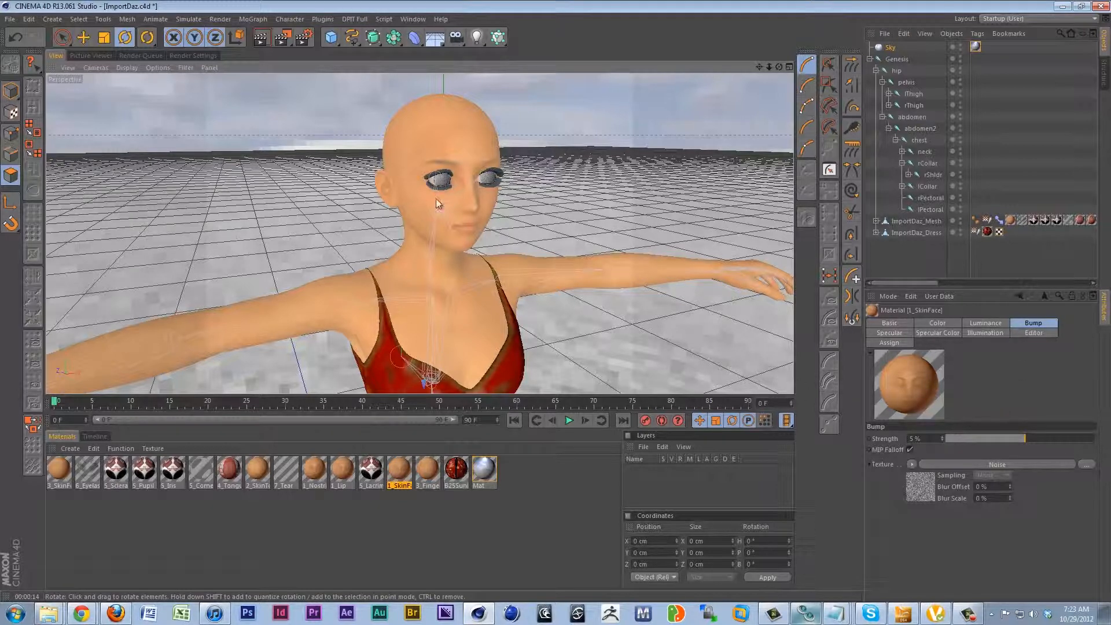
{"action": "scroll", "coordinate": [458, 268], "scroll_direction": "down", "scroll_amount": 3}
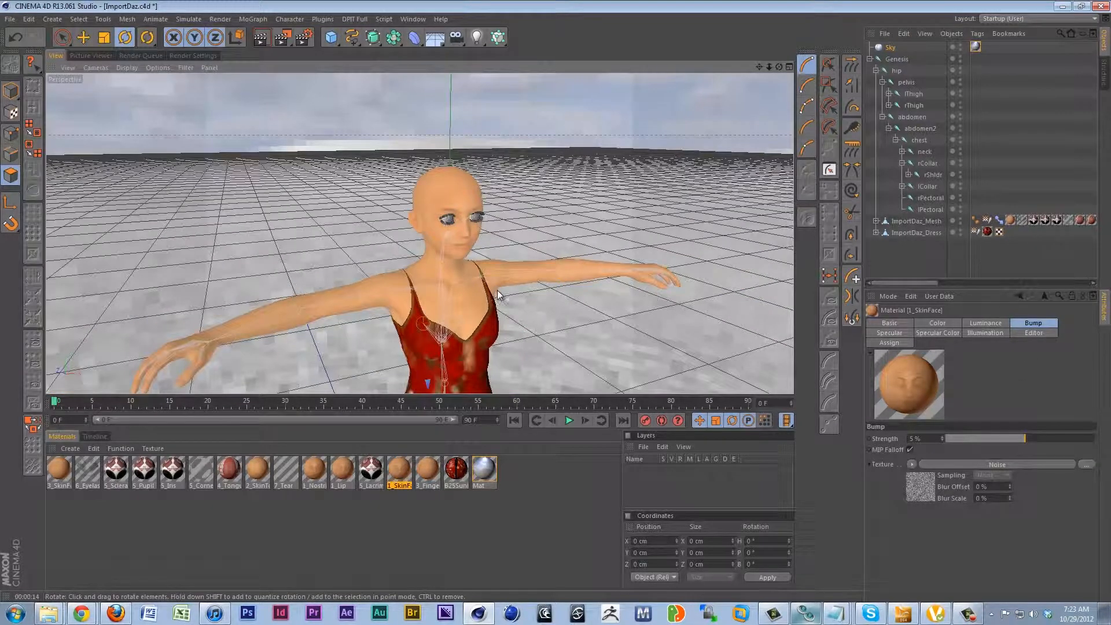
{"action": "scroll", "coordinate": [506, 300], "scroll_direction": "down", "scroll_amount": 4}
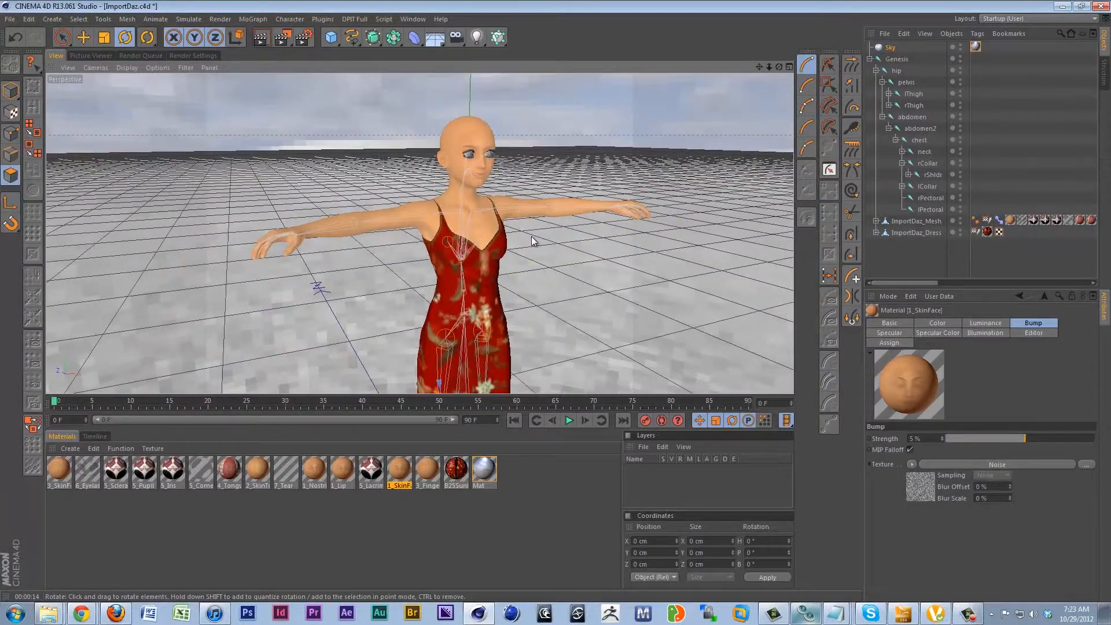
{"action": "left_click_drag", "start_coordinate": [515, 242], "coordinate": [444, 257], "text": "alt"}
{"action": "scroll", "coordinate": [444, 257], "scroll_direction": "up", "scroll_amount": 2}
{"action": "middle_click_drag", "start_coordinate": [443, 257], "coordinate": [433, 338], "text": "alt"}
{"action": "left_click_drag", "start_coordinate": [437, 279], "coordinate": [449, 231], "text": "alt"}
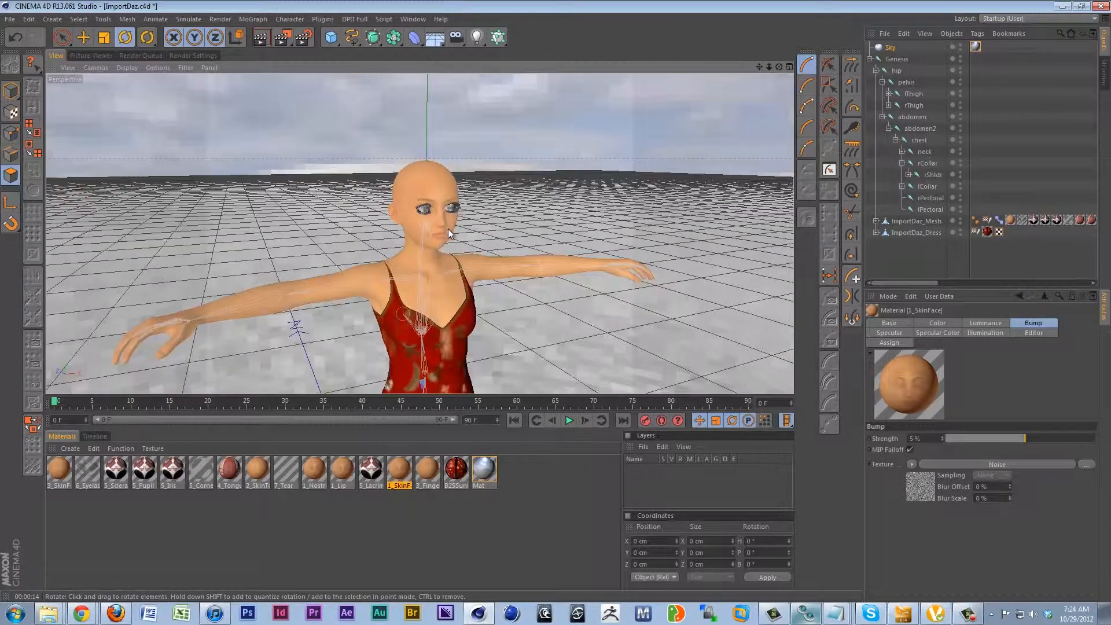
Enable the Reflection channel on the 5_Iris material and open its reflection settings.
{"action": "scroll", "coordinate": [448, 231], "scroll_direction": "up", "scroll_amount": 2}
{"action": "scroll", "coordinate": [449, 231], "scroll_direction": "up", "scroll_amount": 3}
{"action": "middle_click_drag", "start_coordinate": [449, 232], "coordinate": [457, 278], "text": "alt"}
{"action": "mouse_move", "coordinate": [456, 278]}
{"action": "left_mouse_down", "text": "alt"}
{"action": "mouse_move", "coordinate": [439, 272]}
{"action": "mouse_move", "coordinate": [456, 288]}
{"action": "mouse_move", "coordinate": [463, 275]}
{"action": "mouse_move", "coordinate": [472, 283]}
{"action": "left_mouse_up", "text": "alt"}
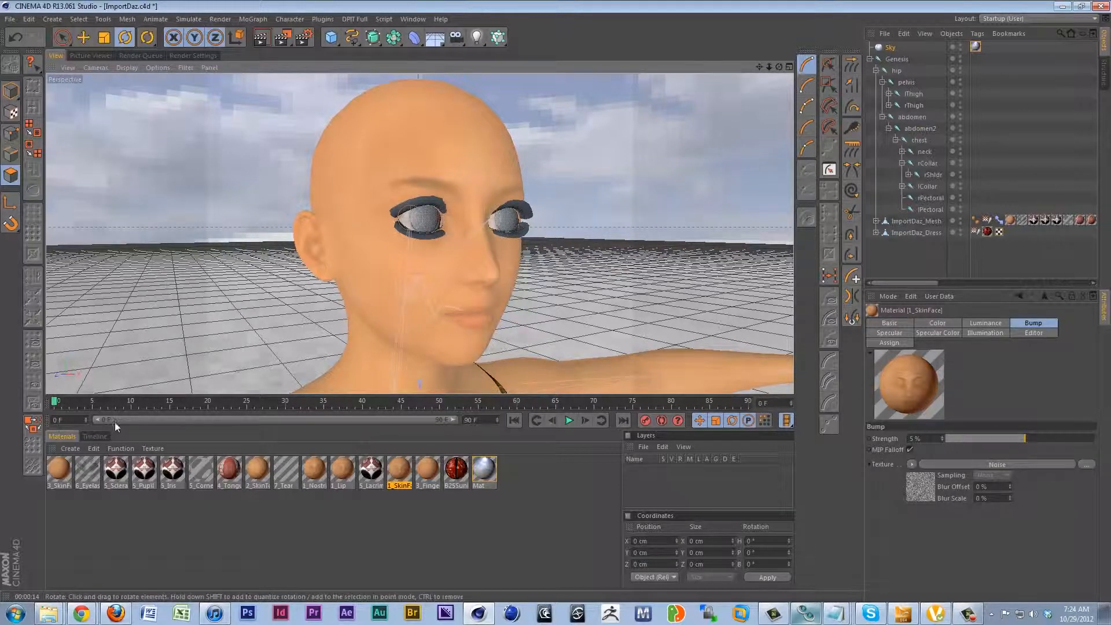
{"action": "left_click", "coordinate": [172, 469]}
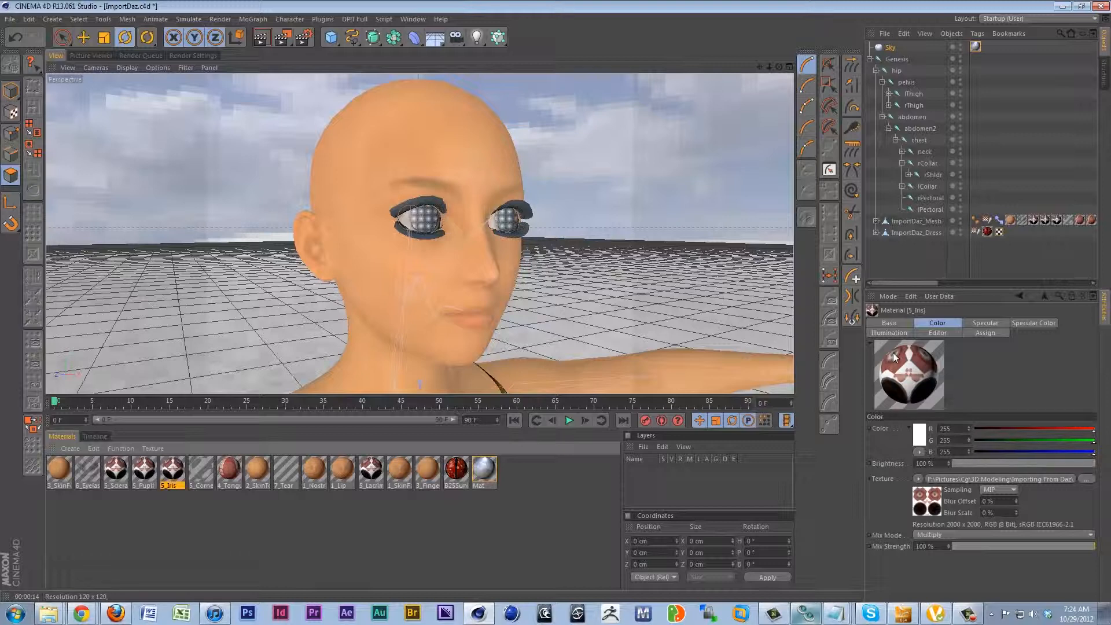
{"action": "left_click", "coordinate": [901, 322]}
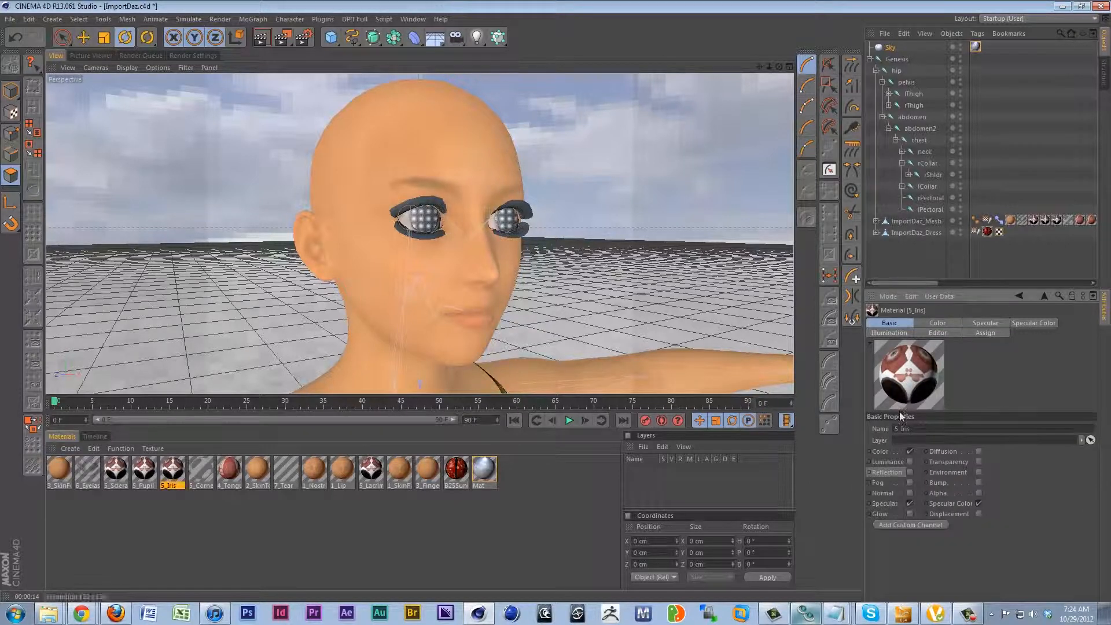
{"action": "left_click", "coordinate": [911, 472]}
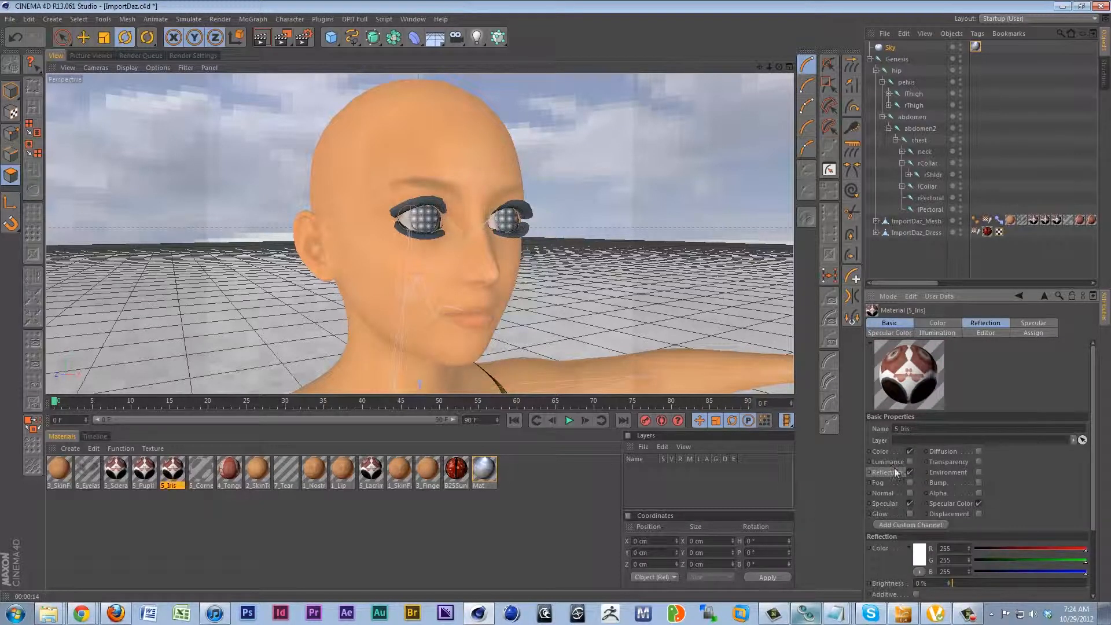
{"action": "left_click", "coordinate": [977, 322]}
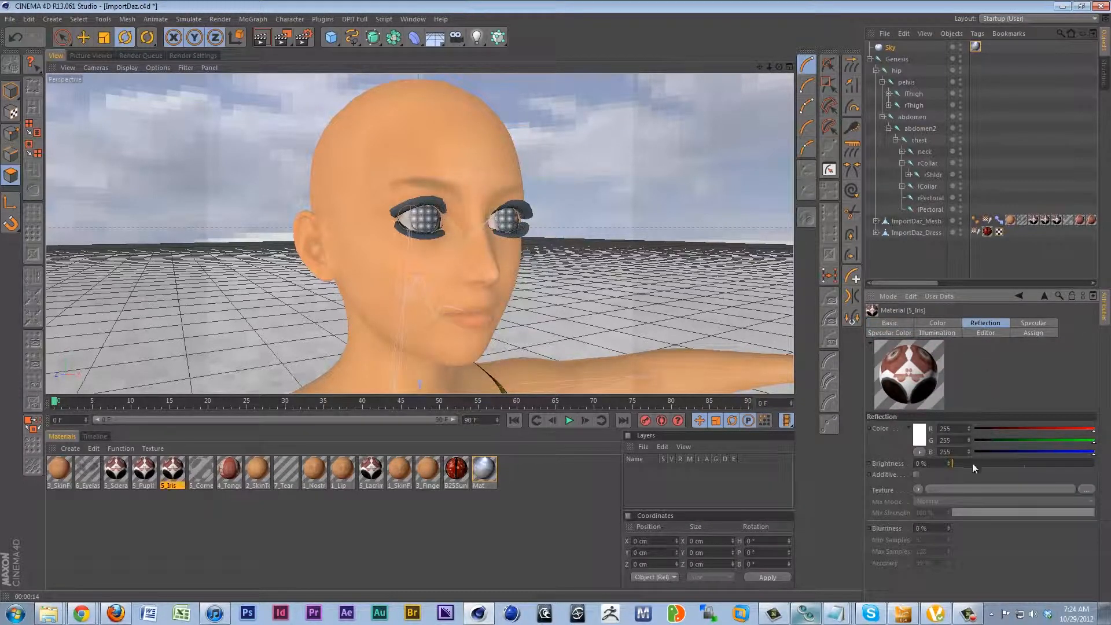
Set the reflection brightness of the 5_Iris material to 15 %.
{"action": "left_click_drag", "start_coordinate": [956, 463], "coordinate": [1094, 463]}
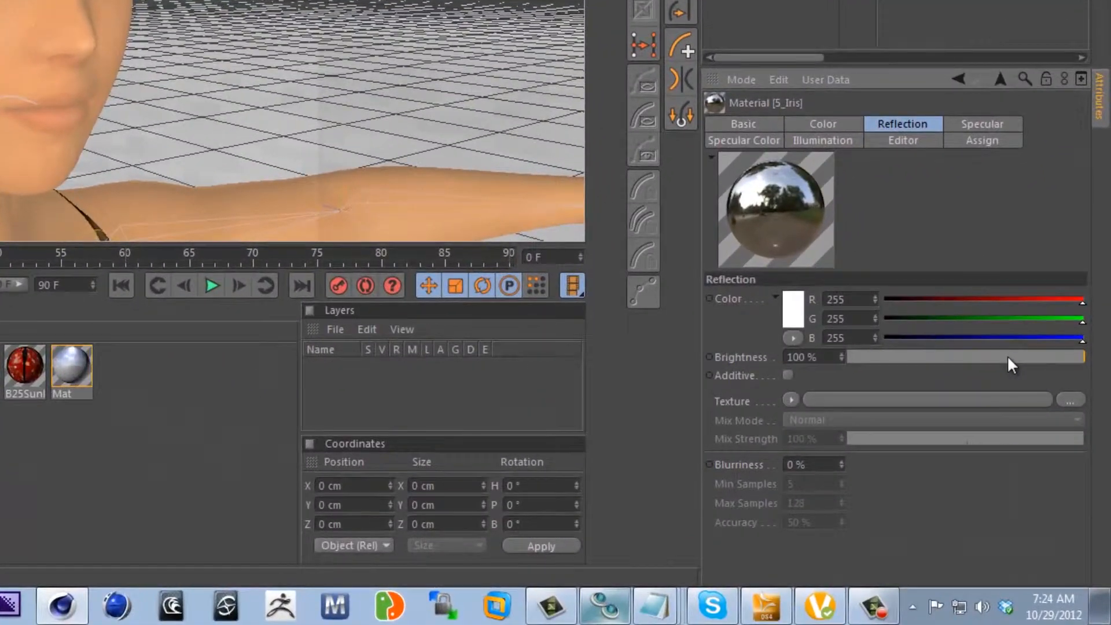
{"action": "left_click_drag", "start_coordinate": [1007, 357], "coordinate": [907, 359]}
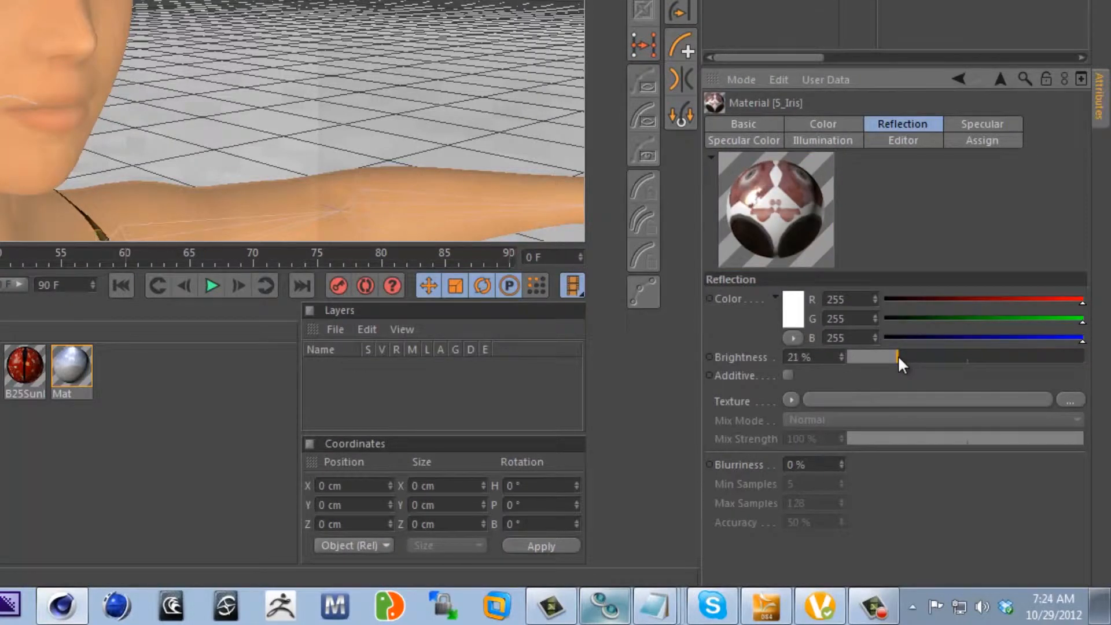
{"action": "left_click_drag", "start_coordinate": [897, 356], "coordinate": [886, 356]}
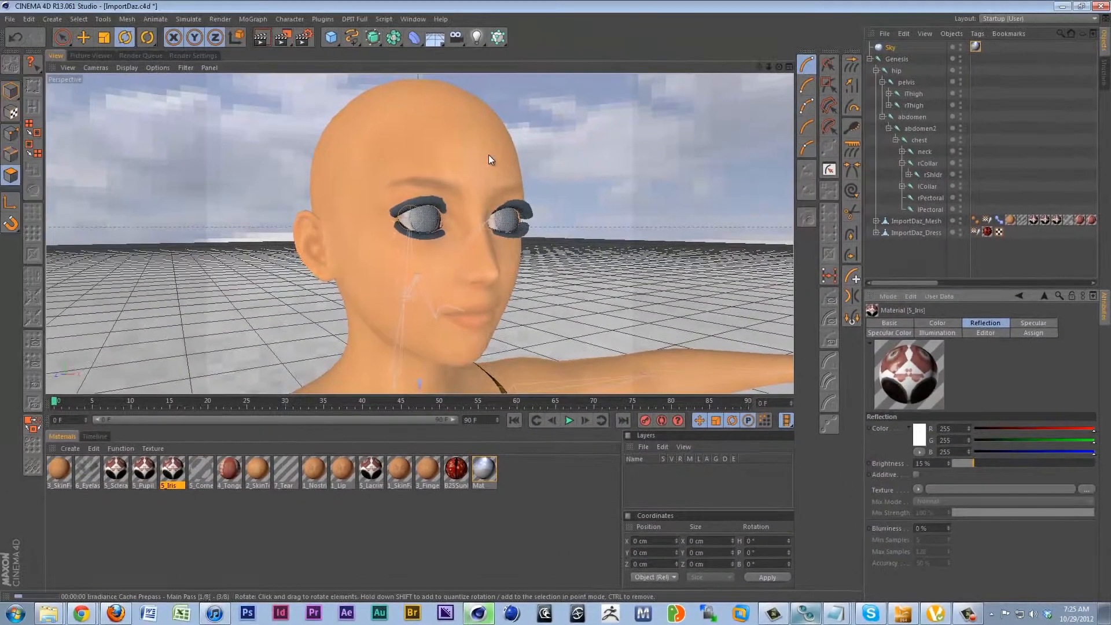
Render the character's face from the current distance and again closer up to check the iris reflection.
{"action": "key", "text": "ctrl+r"}
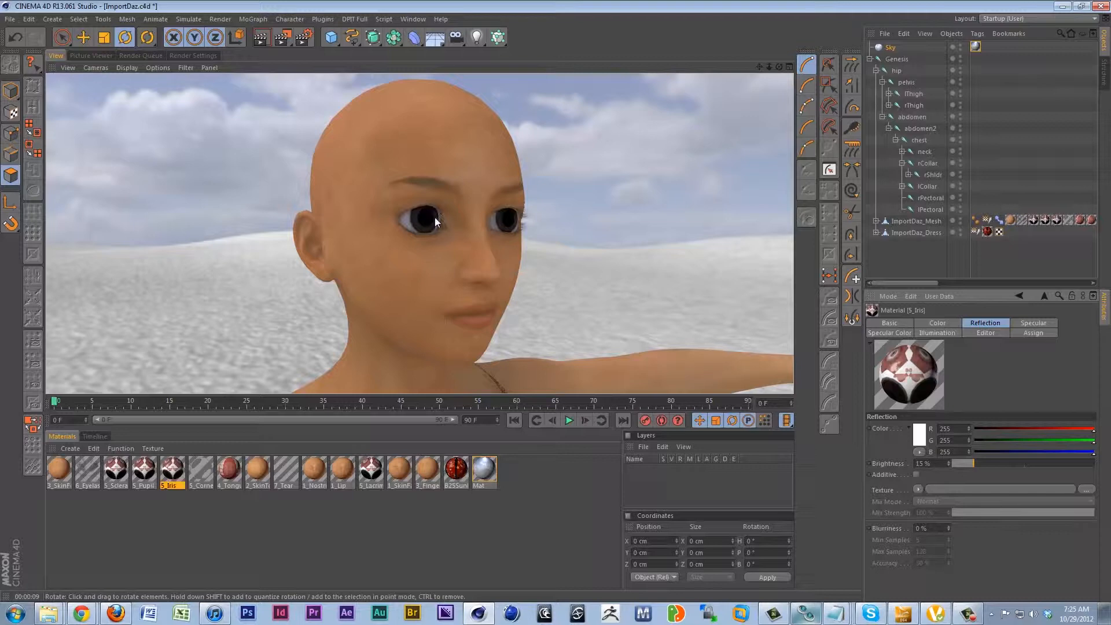
{"action": "scroll", "coordinate": [439, 200], "scroll_direction": "up", "scroll_amount": 4}
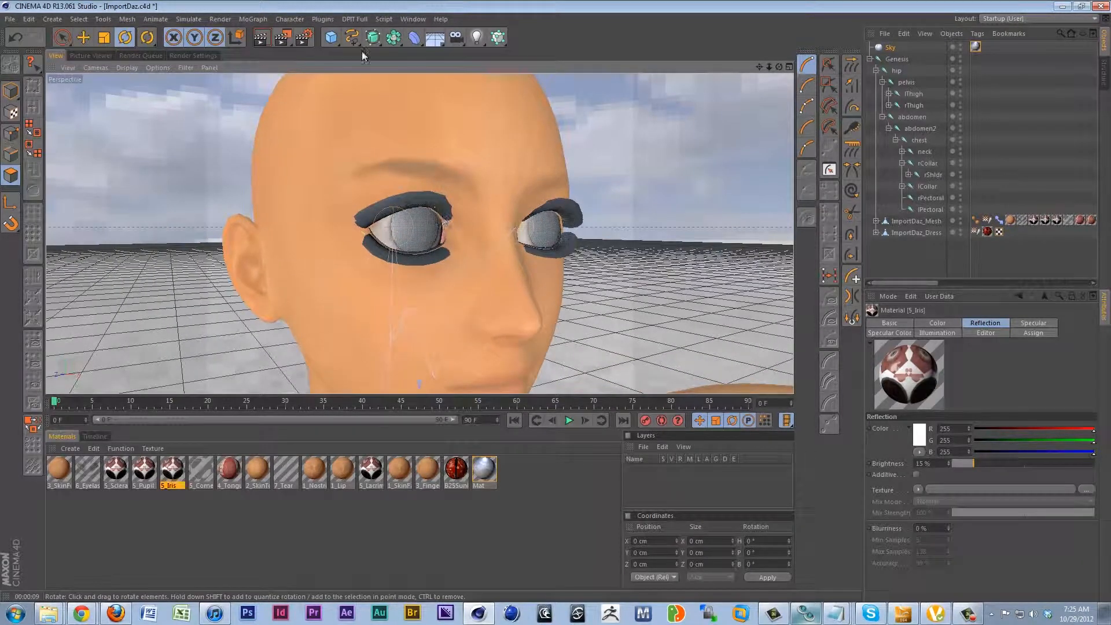
{"action": "left_click", "coordinate": [262, 38]}
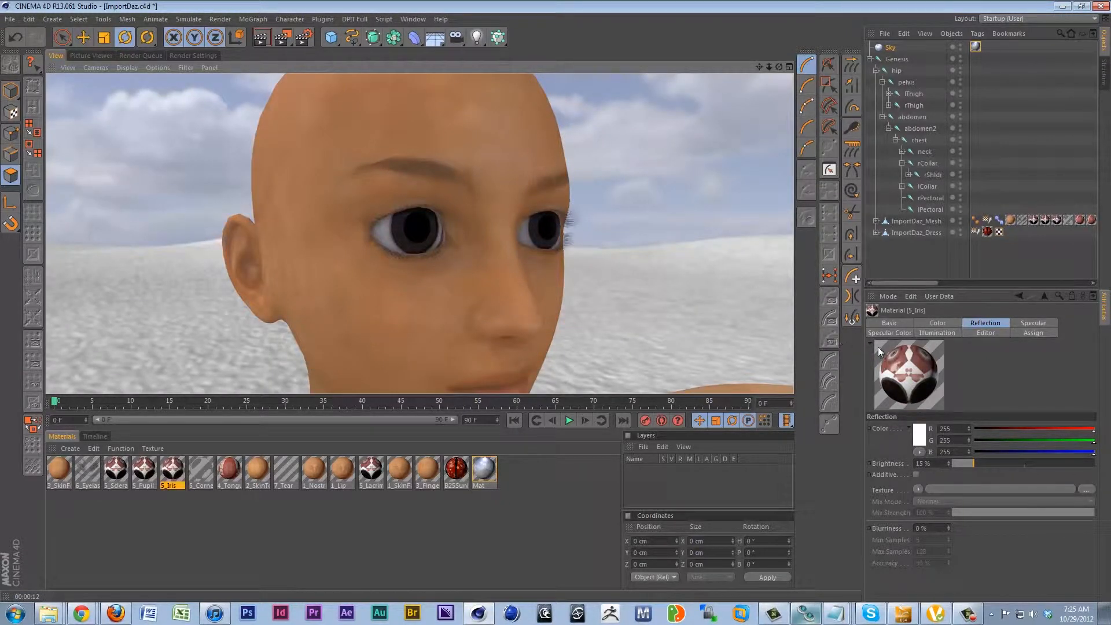
Try a Fresnel shader as the reflection texture of the 5_Iris material in a test render, and clear it again.
{"action": "left_click", "coordinate": [919, 490]}
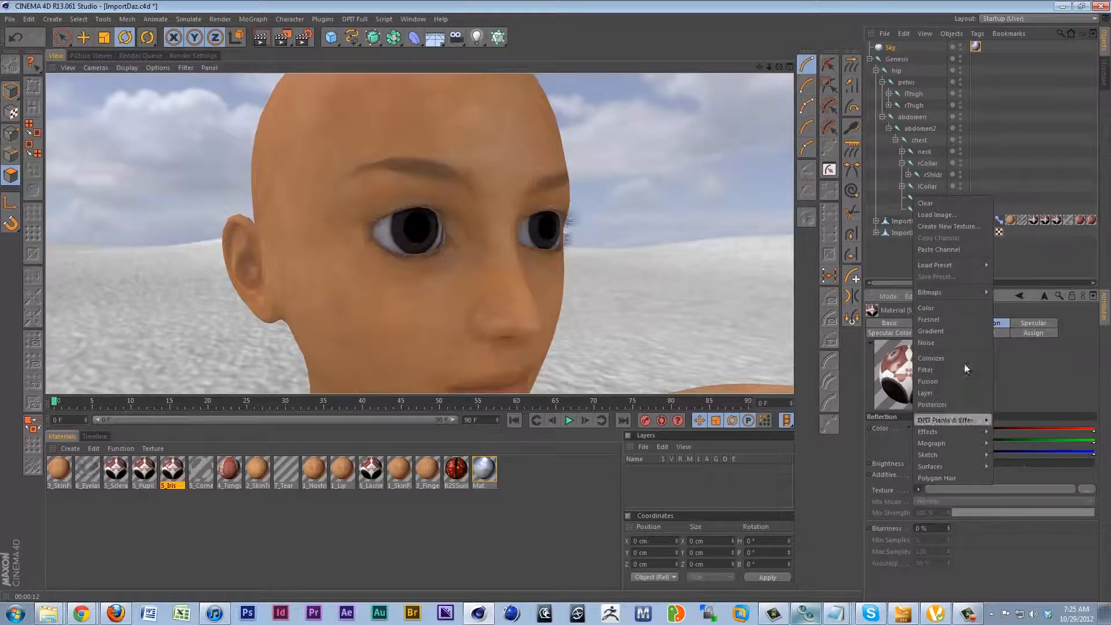
{"action": "left_click", "coordinate": [926, 320]}
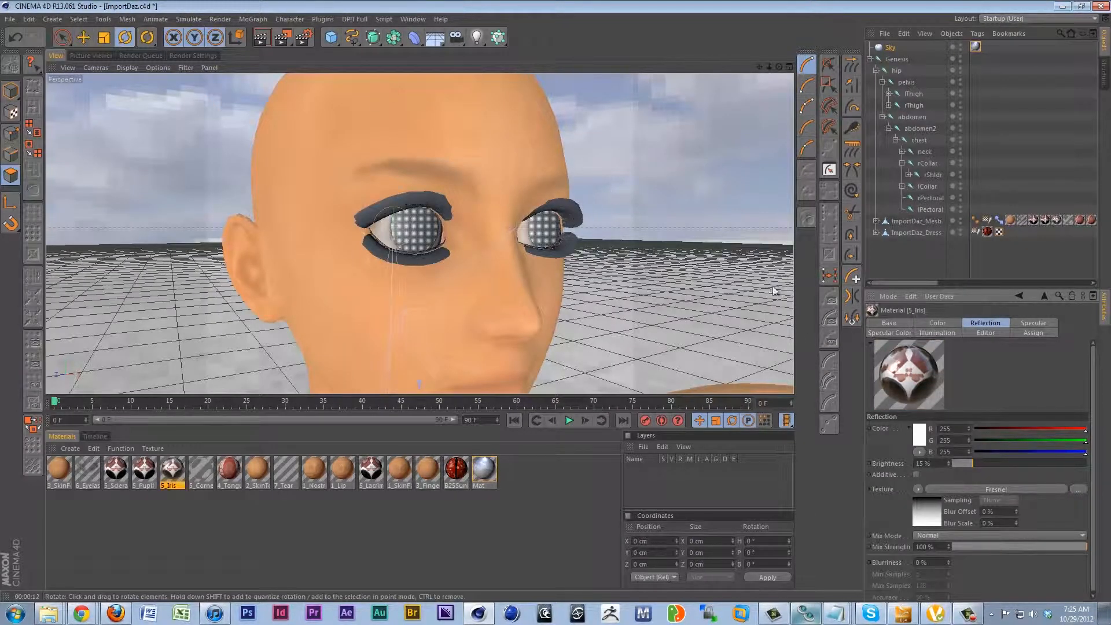
{"action": "left_click", "coordinate": [261, 38]}
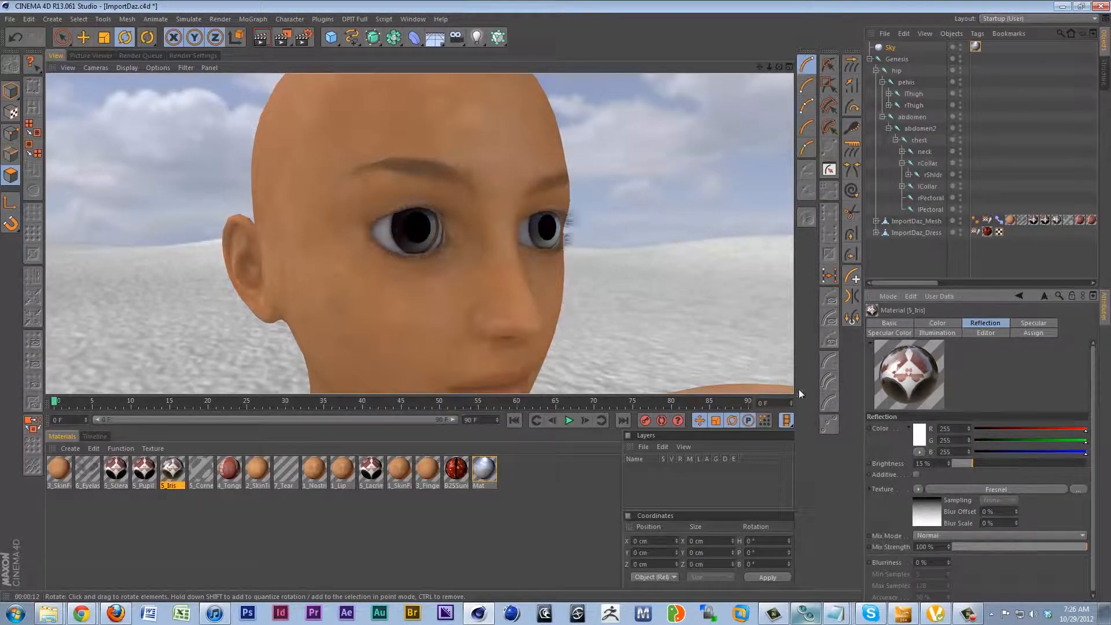
{"action": "left_click", "coordinate": [920, 490]}
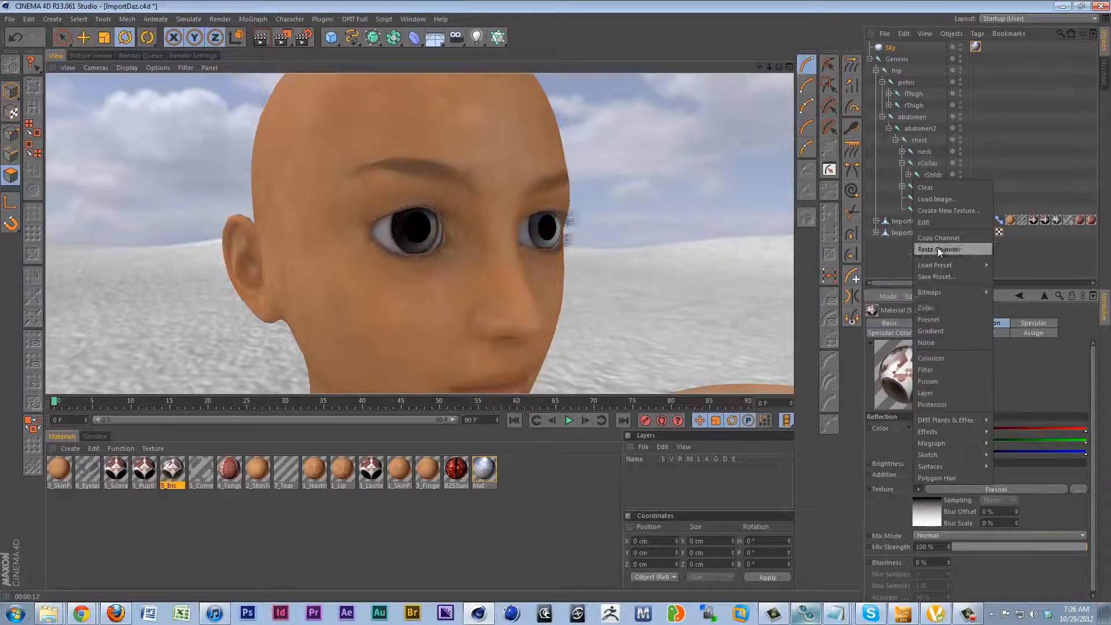
{"action": "left_click", "coordinate": [942, 189]}
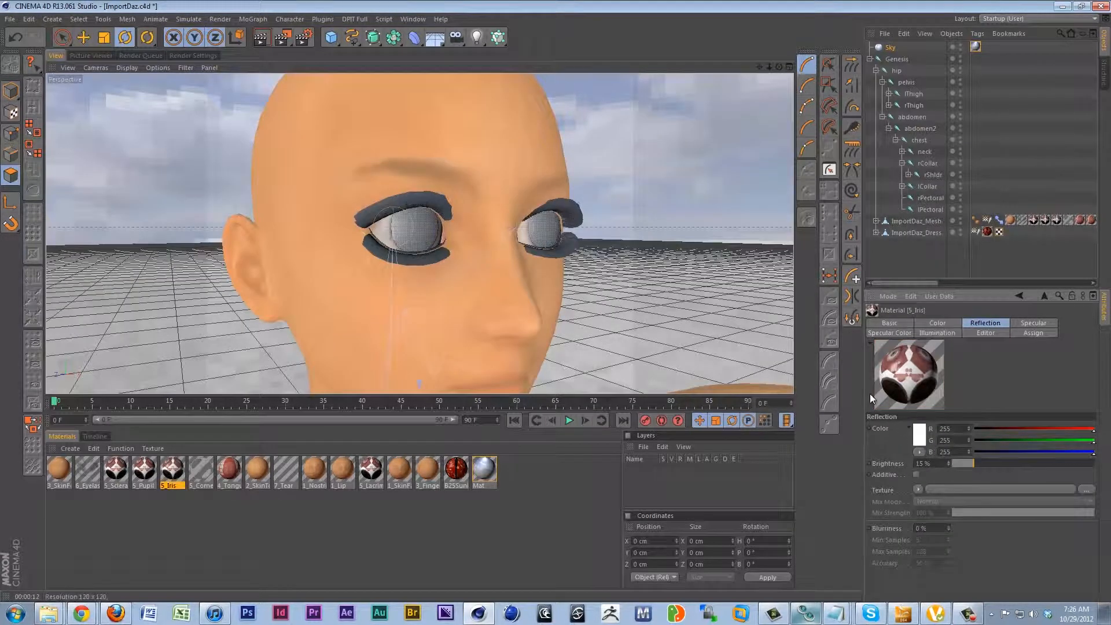
Set the reflection brightness of the 5_Iris material to 25 % and render the face close up.
{"action": "left_click_drag", "start_coordinate": [978, 464], "coordinate": [991, 465]}
{"action": "left_click", "coordinate": [263, 38]}
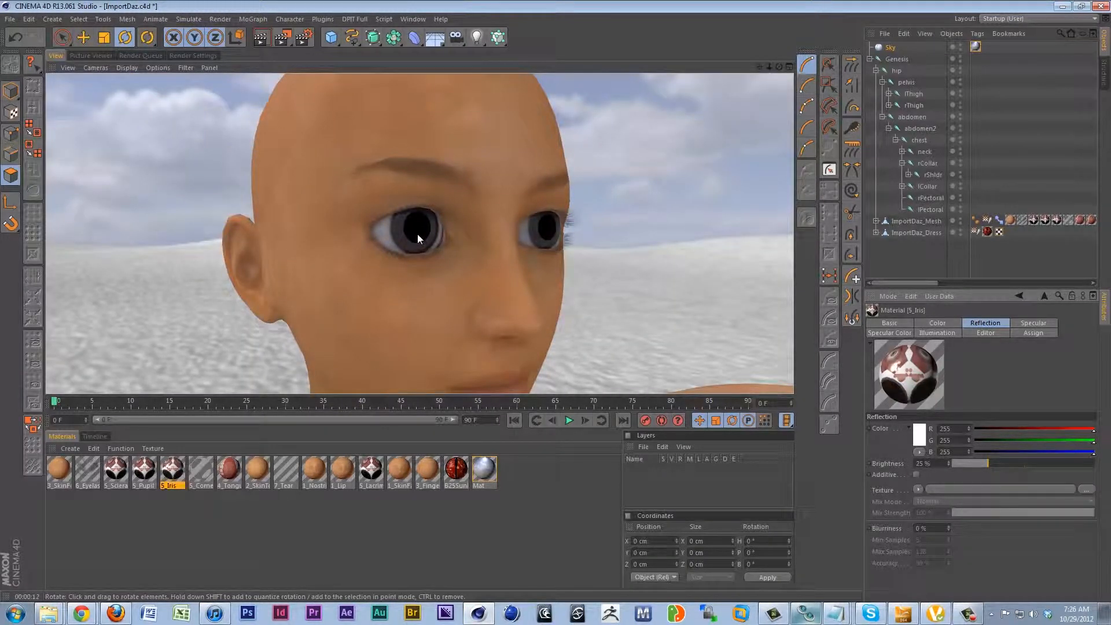
Render the whole character in the red dress from a distance, with the full figure in view.
{"action": "scroll", "coordinate": [418, 233], "scroll_direction": "down", "scroll_amount": 10}
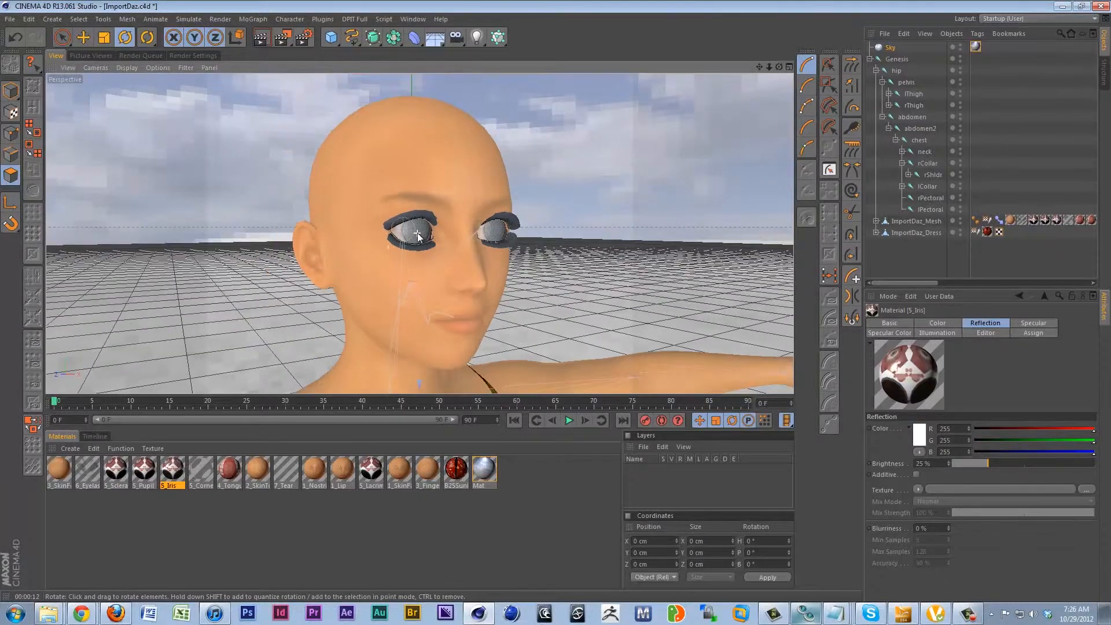
{"action": "middle_click_drag", "start_coordinate": [425, 242], "coordinate": [425, 191], "text": "alt"}
{"action": "scroll", "coordinate": [425, 190], "scroll_direction": "down", "scroll_amount": 6}
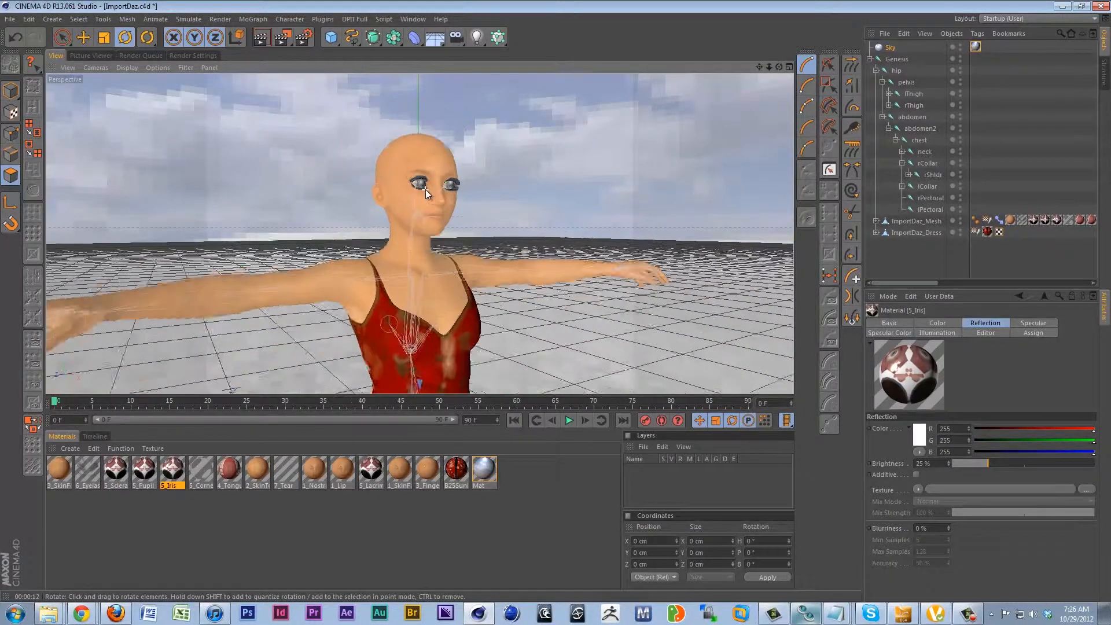
{"action": "left_click_drag", "start_coordinate": [428, 190], "coordinate": [415, 227], "text": "alt"}
{"action": "middle_click_drag", "start_coordinate": [416, 227], "coordinate": [407, 186], "text": "alt"}
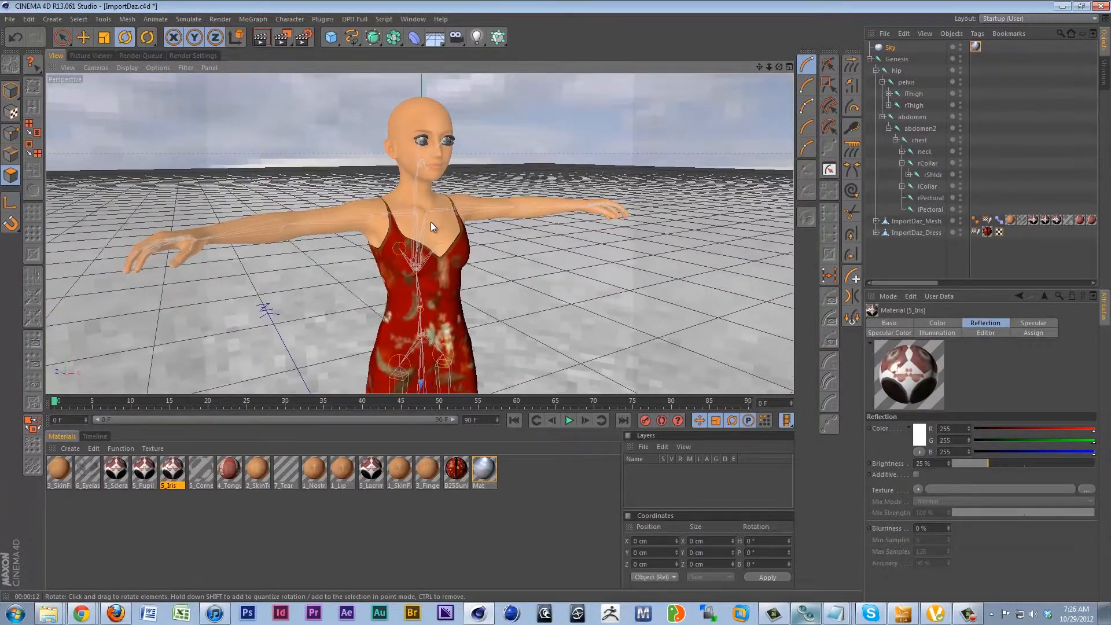
{"action": "scroll", "coordinate": [431, 221], "scroll_direction": "down", "scroll_amount": 6}
{"action": "middle_click_drag", "start_coordinate": [431, 221], "coordinate": [432, 162], "text": "alt"}
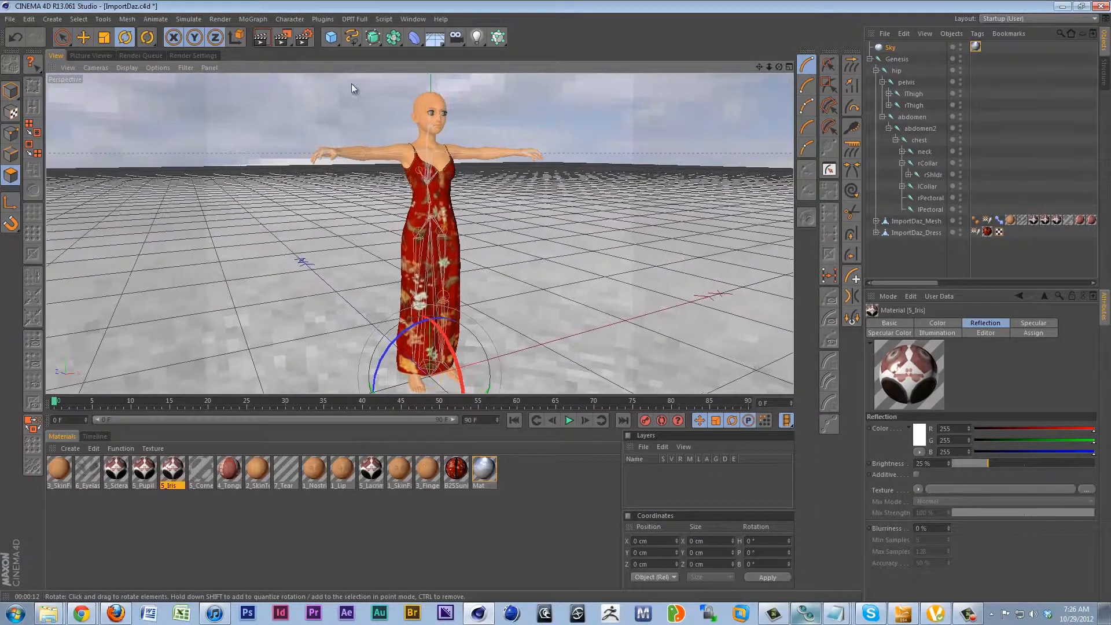
{"action": "left_click", "coordinate": [263, 38]}
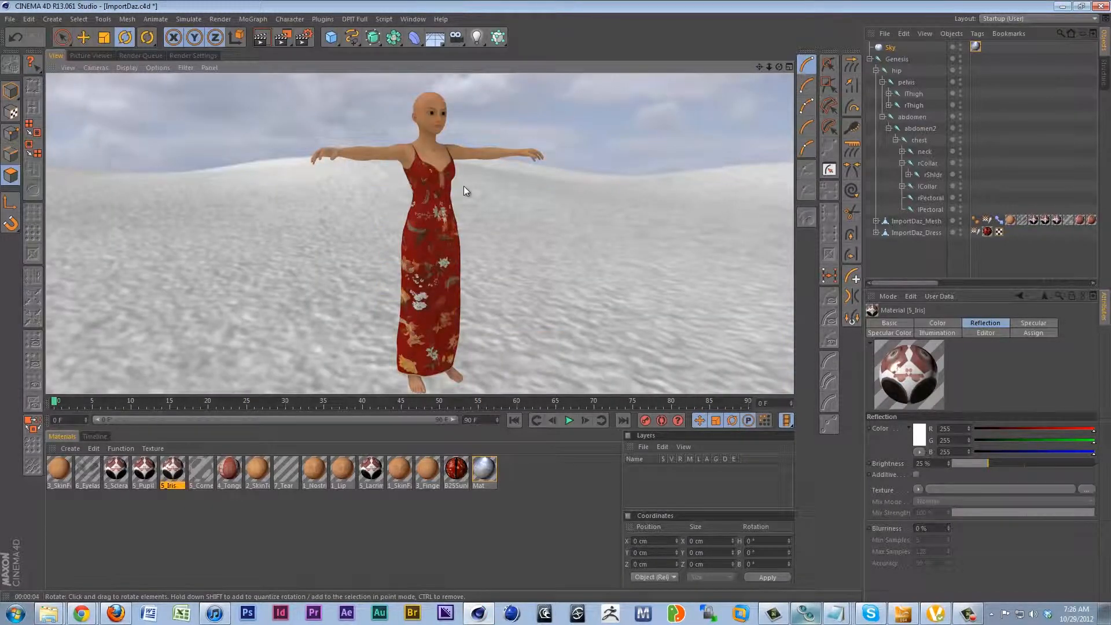
Delete the Sky object from the scene.
{"action": "left_click", "coordinate": [892, 48]}
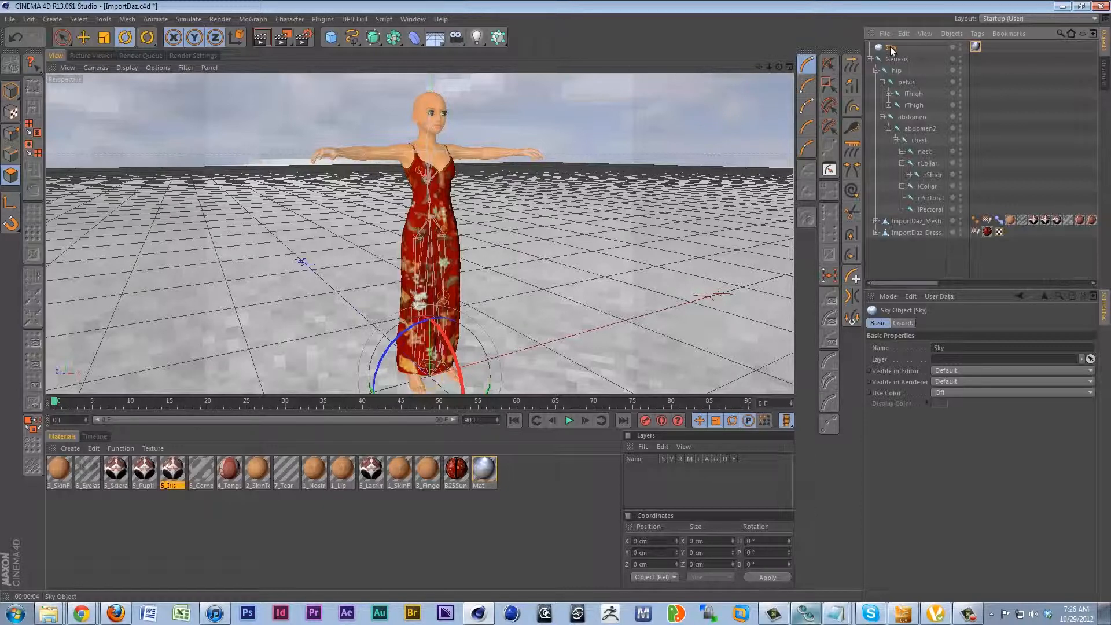
{"action": "key", "text": "Delete"}
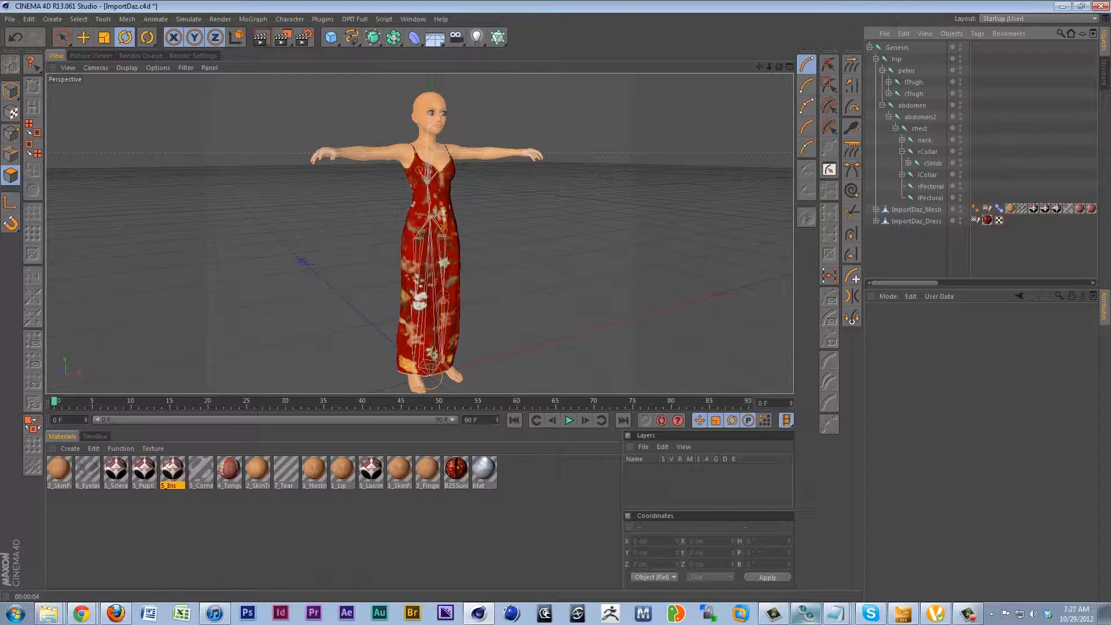
Open the Content Browser and add the Graphics Assets folder to its favorites.
{"action": "key", "text": "shift+F8"}
{"action": "left_click_drag", "start_coordinate": [653, 68], "coordinate": [637, 86]}
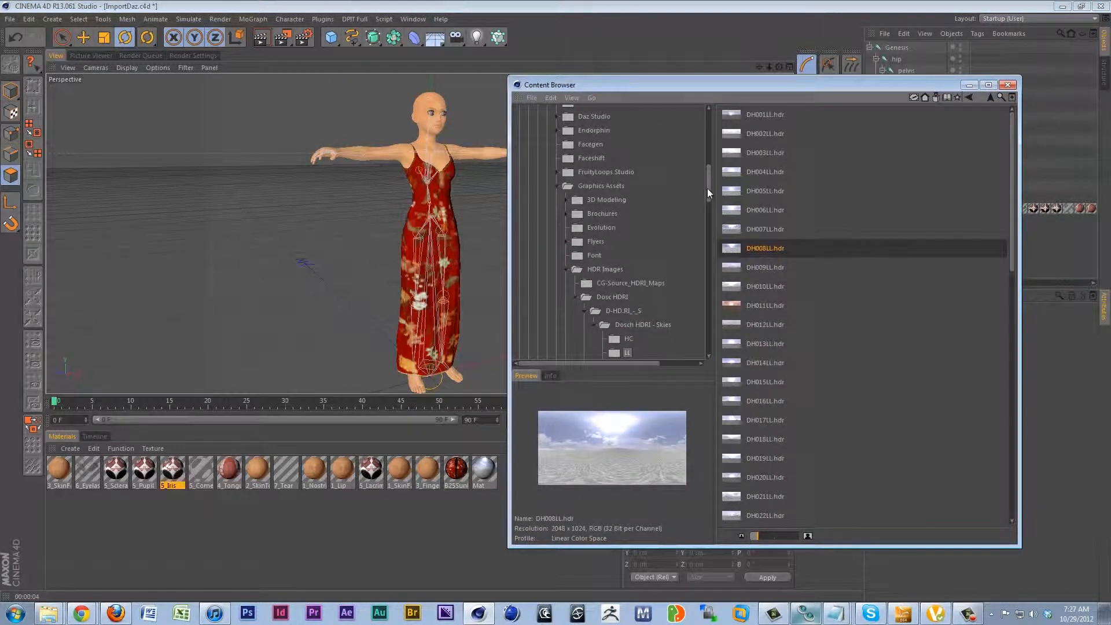
{"action": "left_click_drag", "start_coordinate": [707, 189], "coordinate": [699, 132]}
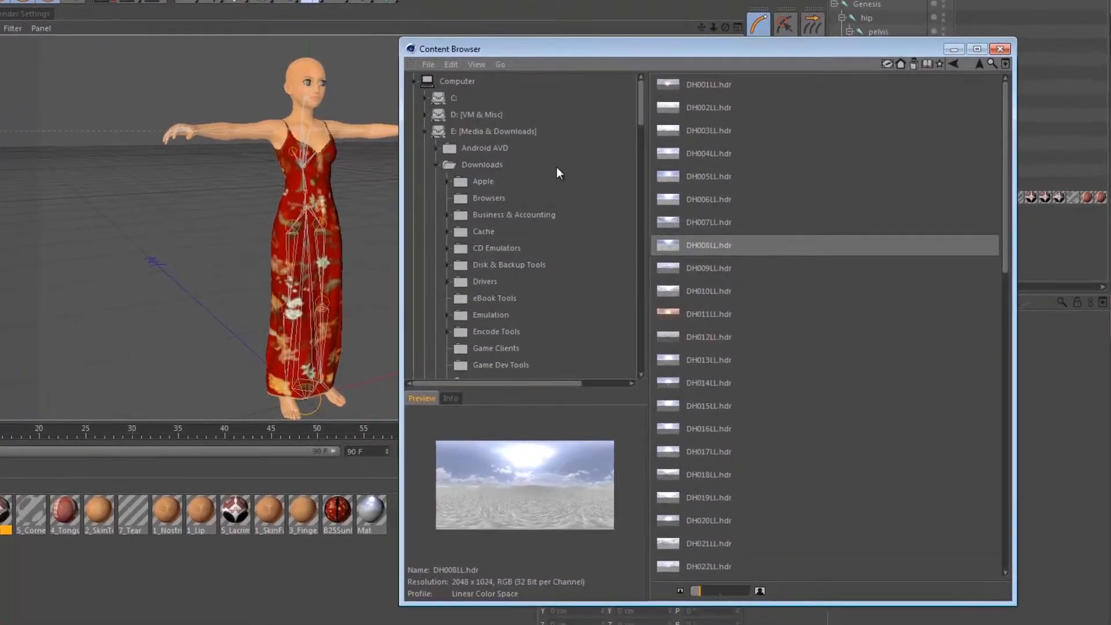
{"action": "scroll", "coordinate": [634, 193], "scroll_direction": "down", "scroll_amount": 5}
{"action": "scroll", "coordinate": [550, 182], "scroll_direction": "down", "scroll_amount": 5}
{"action": "scroll", "coordinate": [543, 198], "scroll_direction": "up", "scroll_amount": 4}
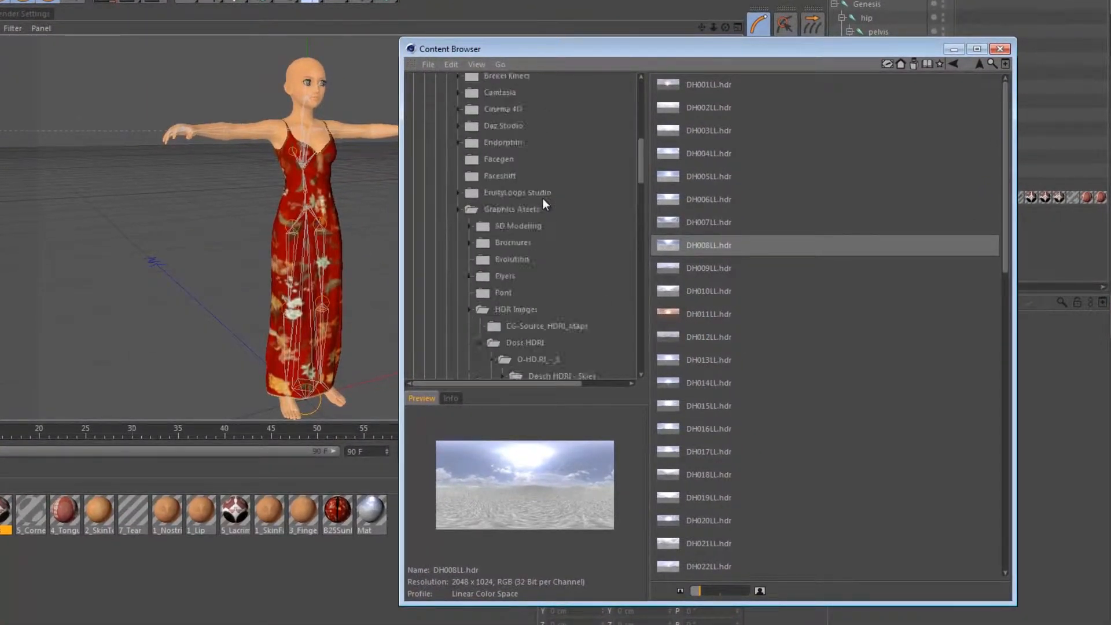
{"action": "scroll", "coordinate": [543, 200], "scroll_direction": "up", "scroll_amount": 10}
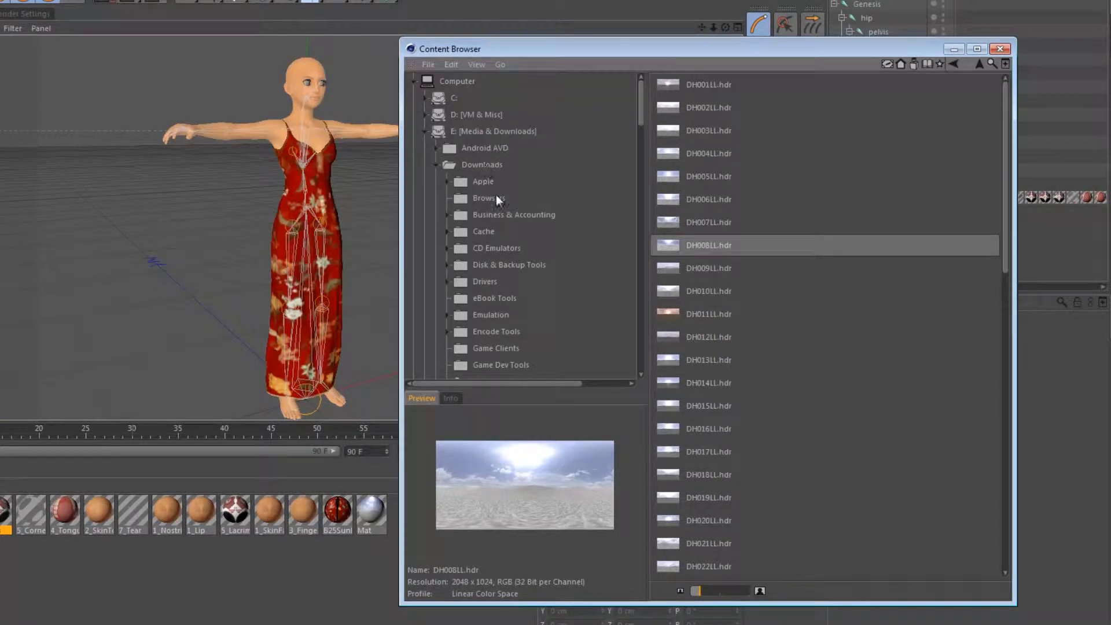
{"action": "scroll", "coordinate": [496, 197], "scroll_direction": "down", "scroll_amount": 10}
{"action": "left_click", "coordinate": [513, 211]}
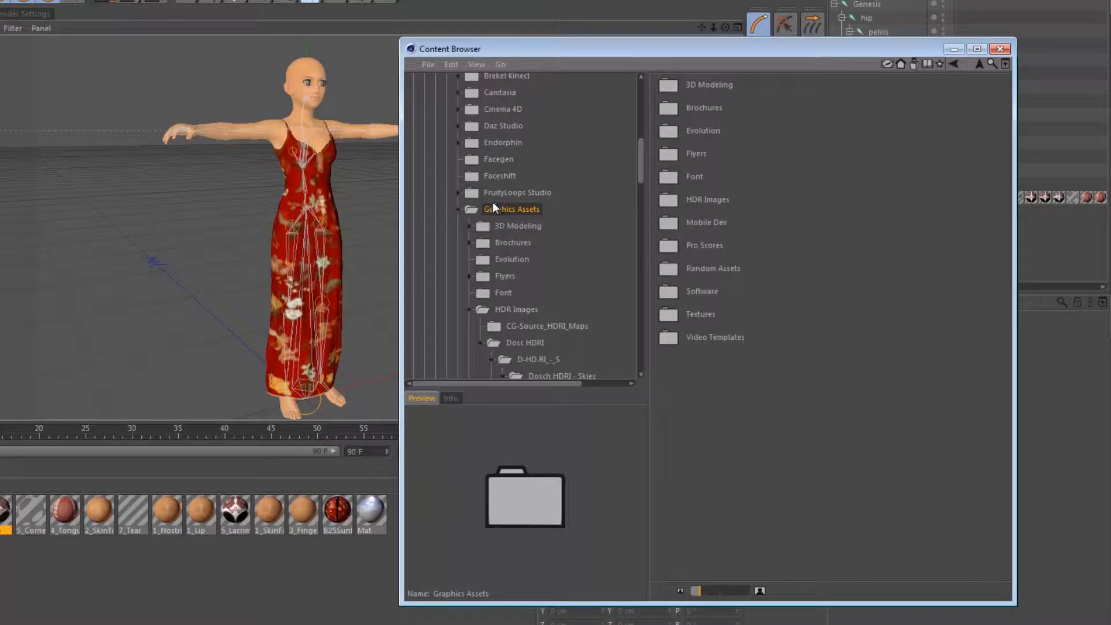
{"action": "right_click", "coordinate": [524, 207]}
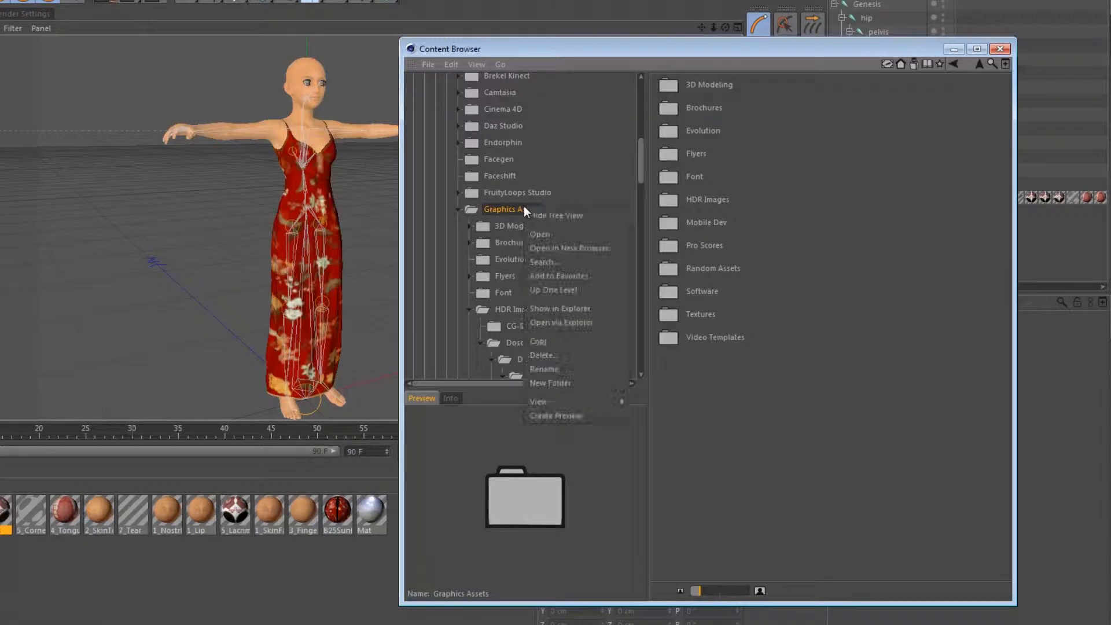
{"action": "left_click", "coordinate": [564, 282]}
Show the contents of Favorites in the Content Browser to check the Graphics Assets entry.
{"action": "left_click_drag", "start_coordinate": [642, 172], "coordinate": [642, 95]}
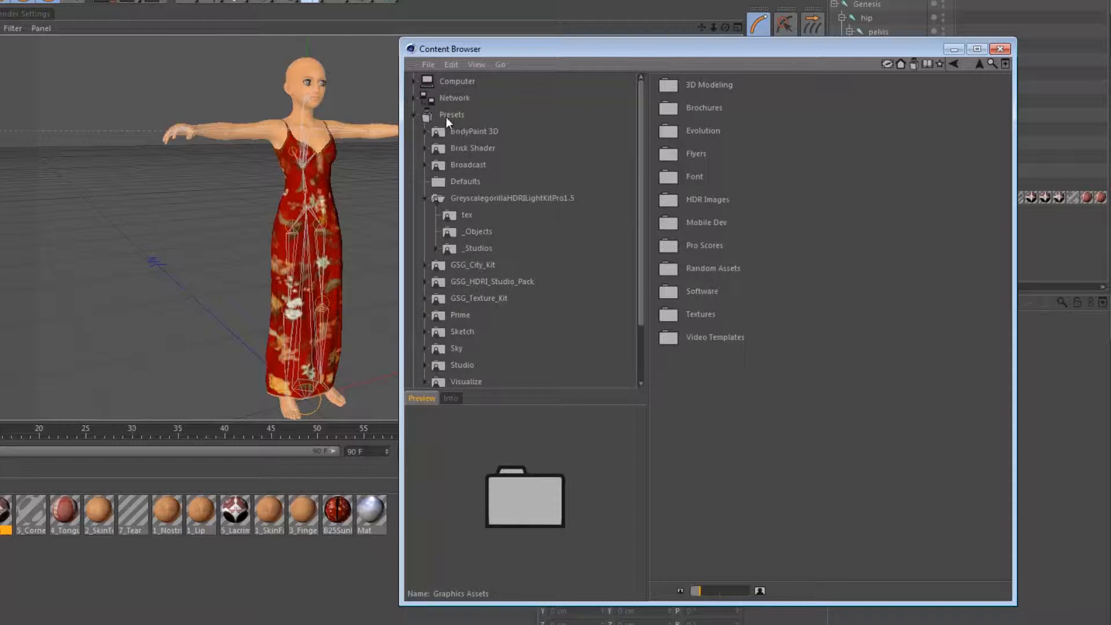
{"action": "scroll", "coordinate": [466, 173], "scroll_direction": "down", "scroll_amount": 2}
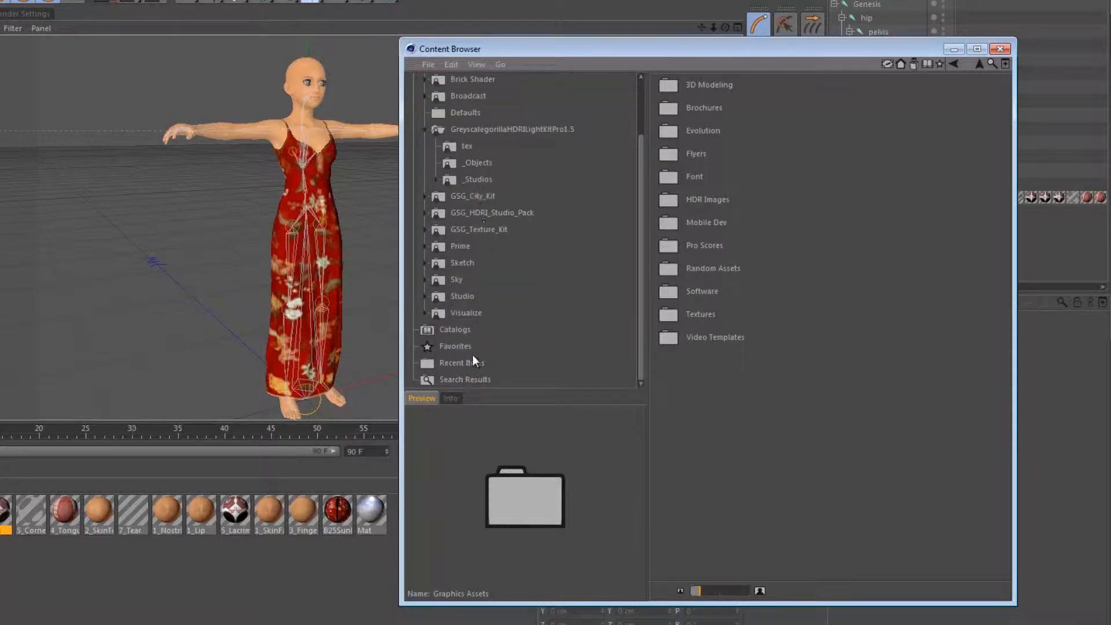
{"action": "left_click", "coordinate": [456, 348]}
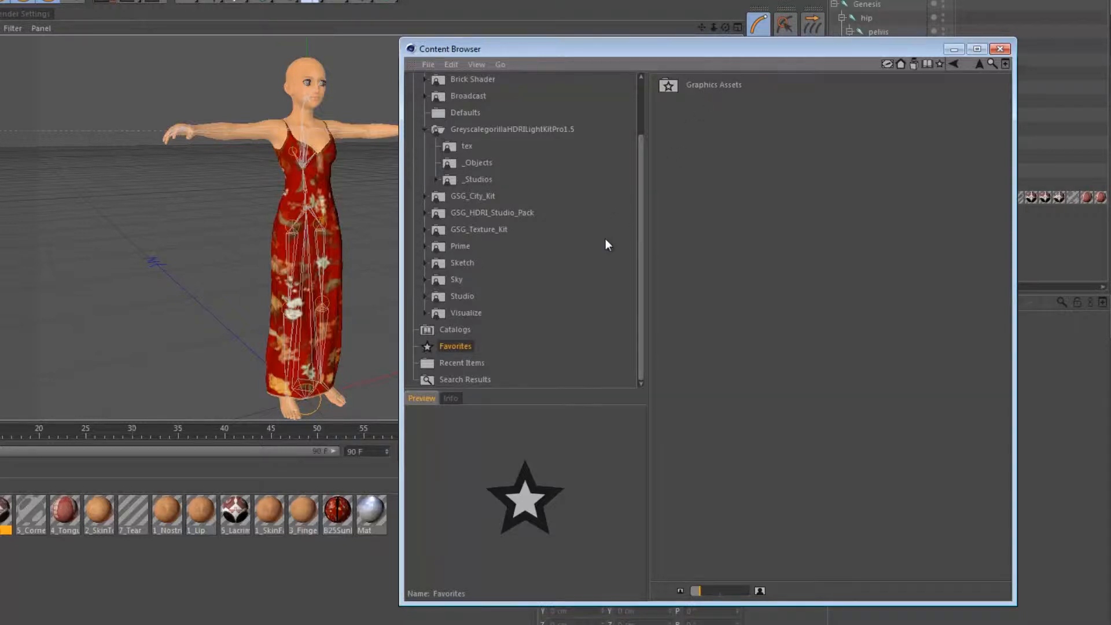
Show the Presets library in the Content Browser and look through its preset folders.
{"action": "scroll", "coordinate": [486, 192], "scroll_direction": "up", "scroll_amount": 2}
{"action": "left_click", "coordinate": [448, 116]}
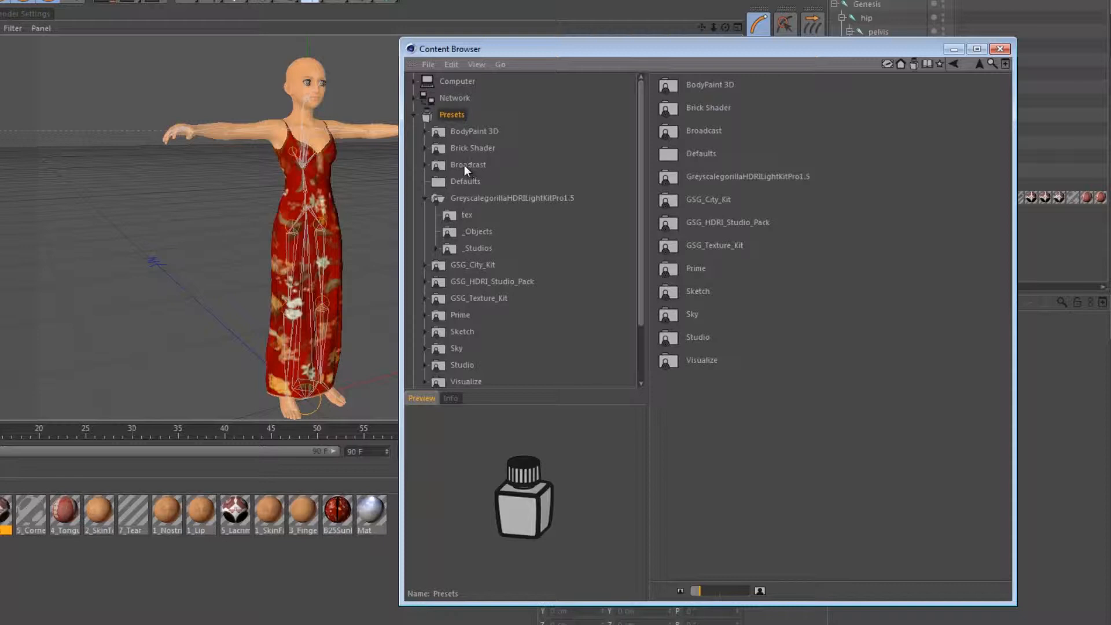
{"action": "scroll", "coordinate": [477, 179], "scroll_direction": "down", "scroll_amount": 3}
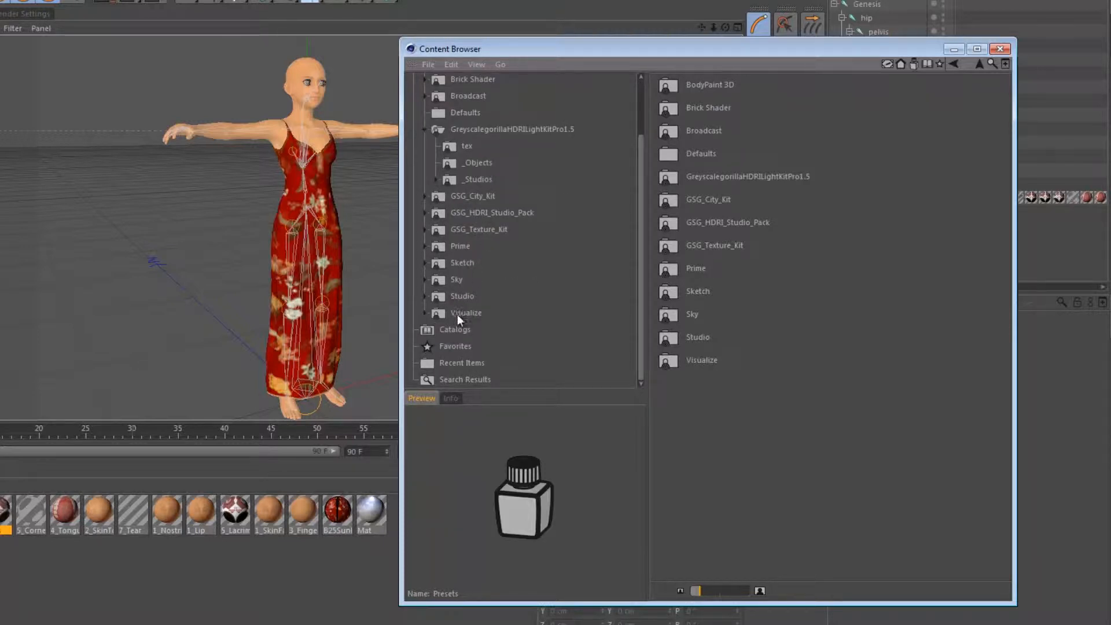
{"action": "scroll", "coordinate": [492, 262], "scroll_direction": "up", "scroll_amount": 3}
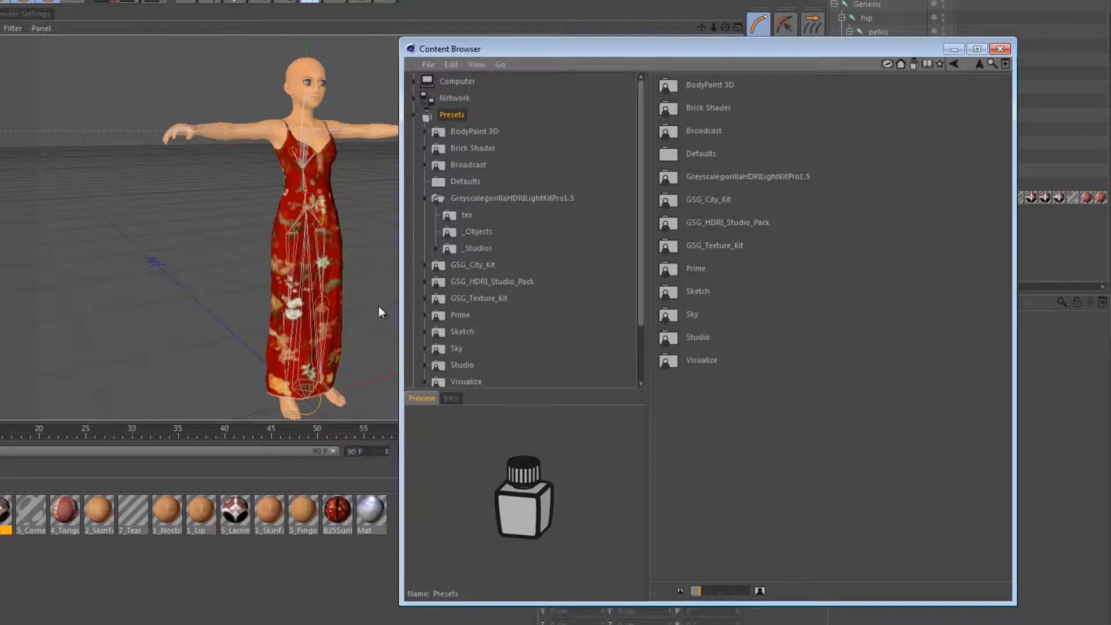
Look through the Visualize material presets available for loading, including the fabrics under Indoor Surfaces.
{"action": "left_click", "coordinate": [193, 567]}
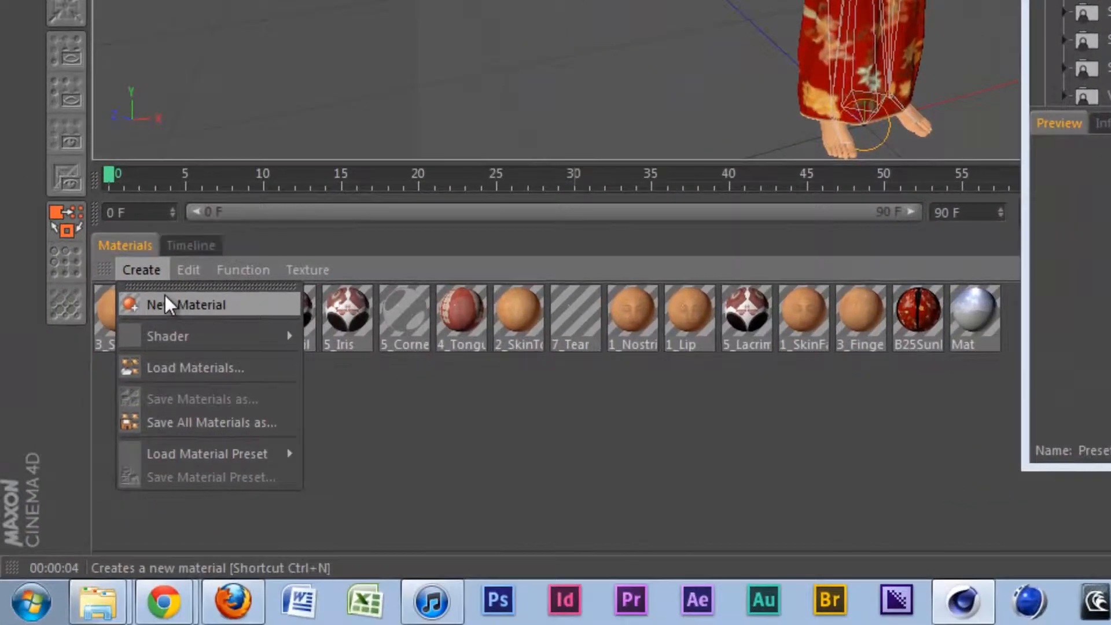
{"action": "mouse_move", "coordinate": [242, 451]}
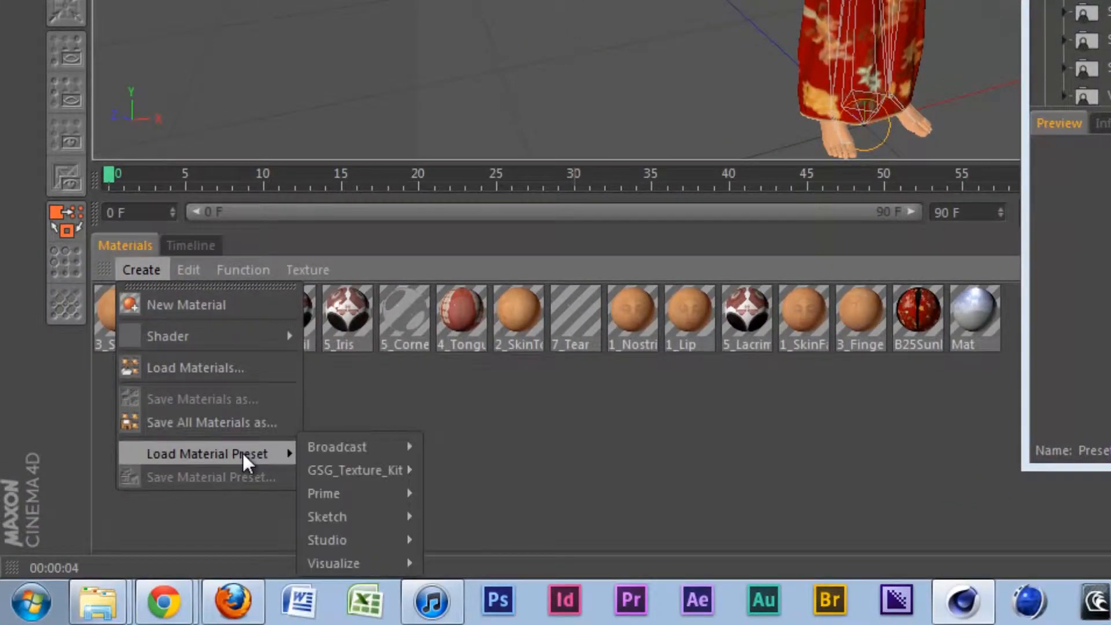
{"action": "mouse_move", "coordinate": [353, 561]}
{"action": "mouse_move", "coordinate": [456, 557]}
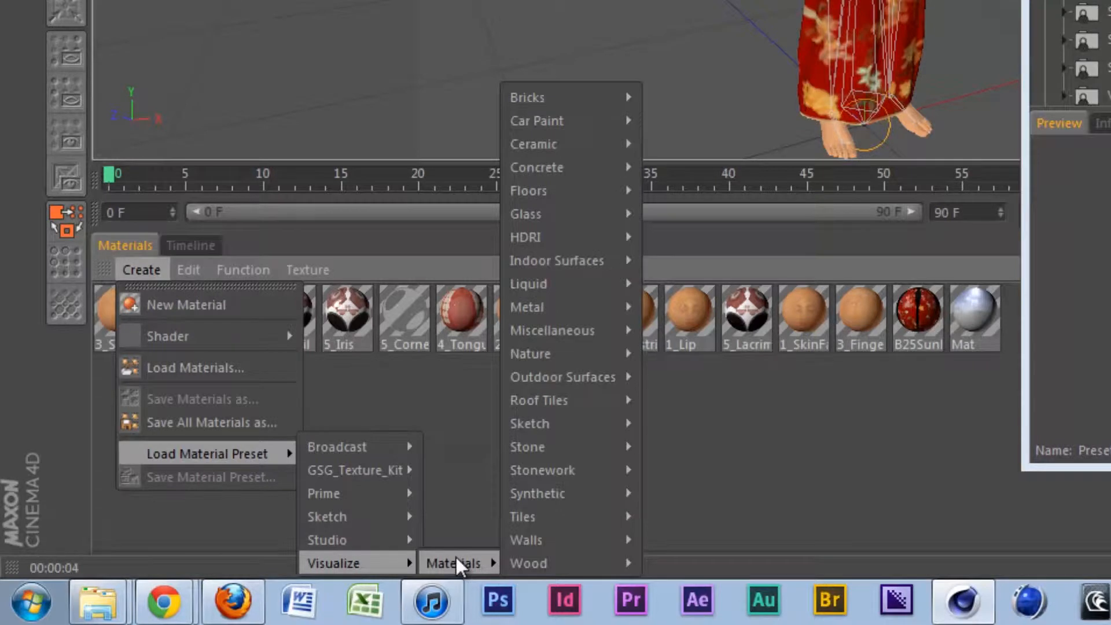
{"action": "mouse_move", "coordinate": [572, 121]}
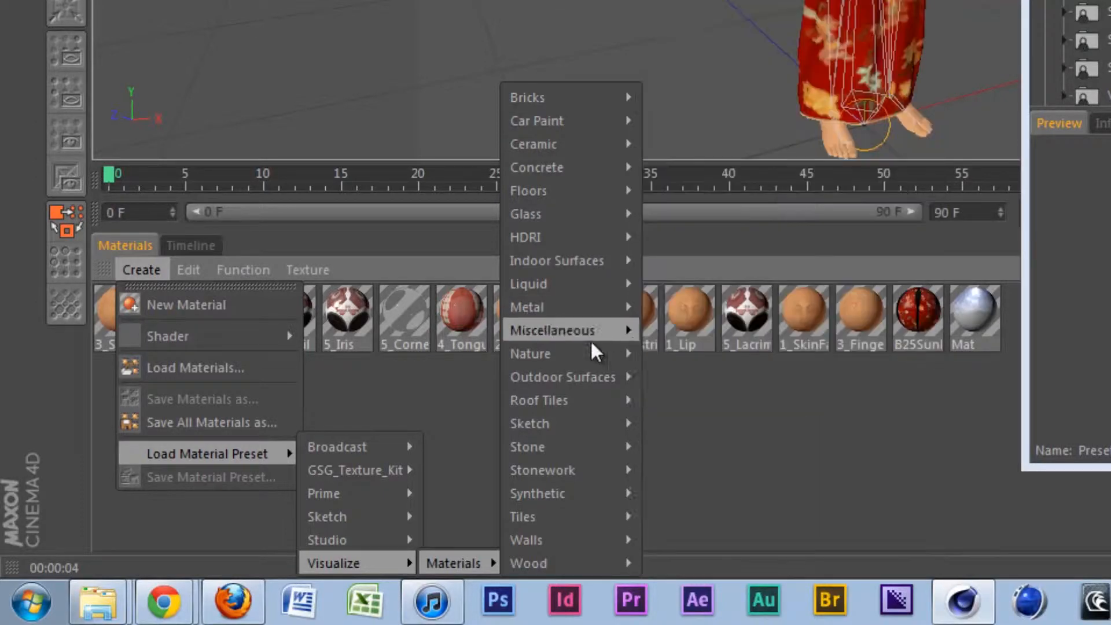
{"action": "mouse_move", "coordinate": [596, 492]}
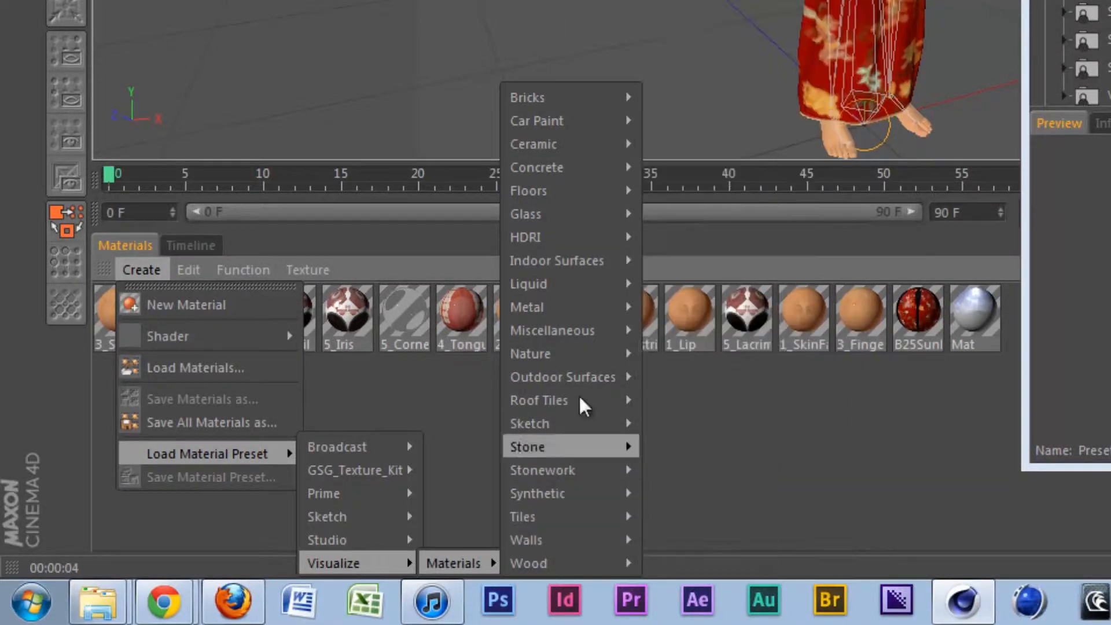
{"action": "mouse_move", "coordinate": [598, 266]}
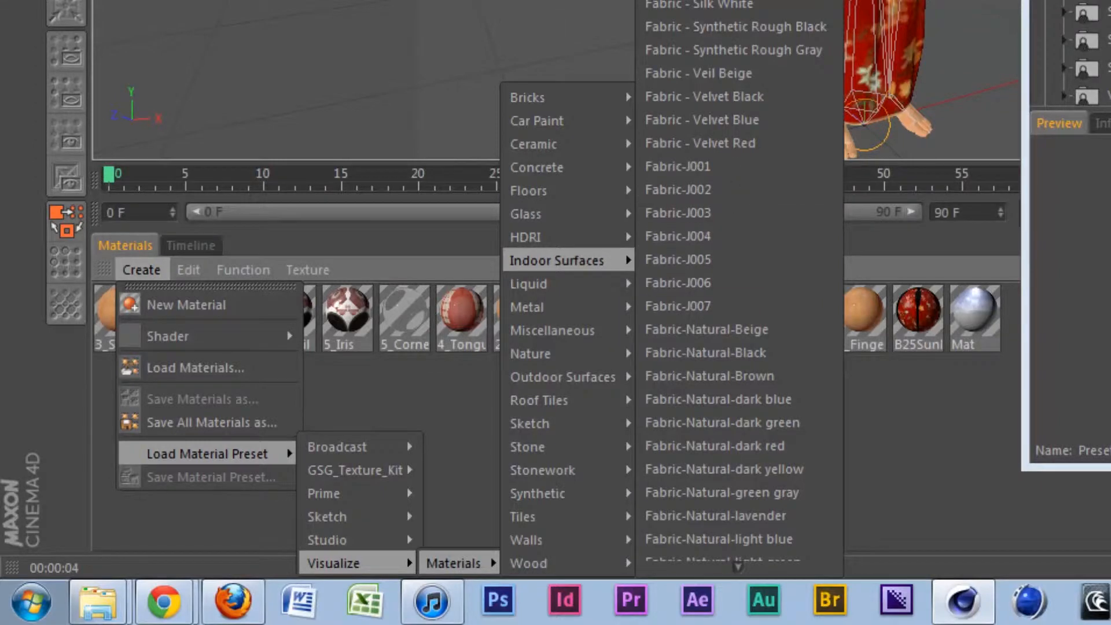
{"action": "mouse_move", "coordinate": [589, 288]}
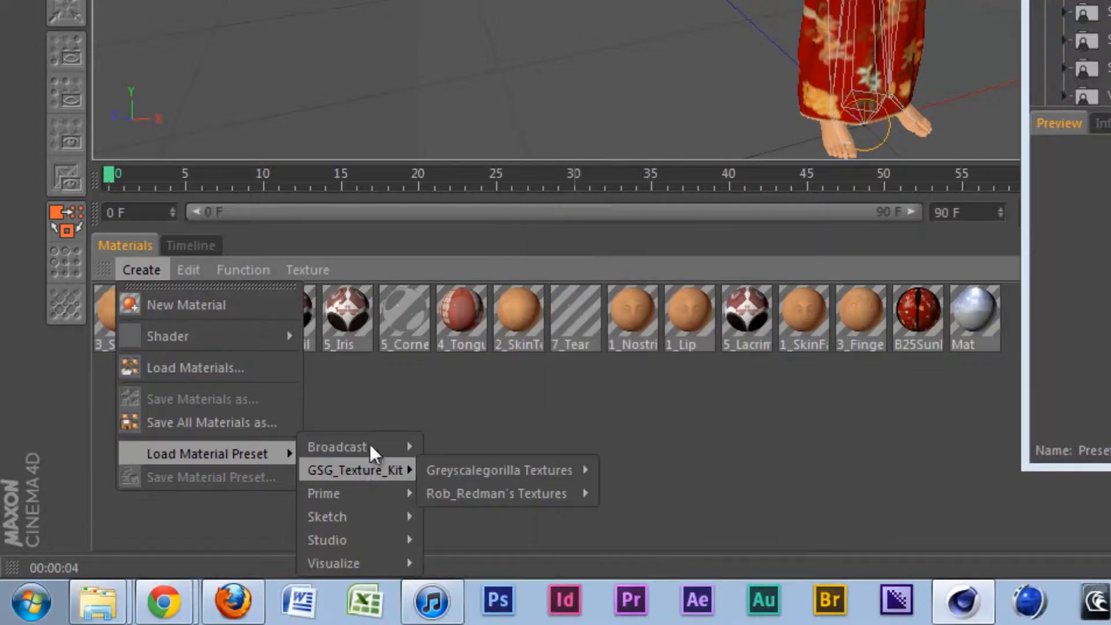
Look through the Broadcast, Prime, Sketch and Studio material preset categories without loading any material.
{"action": "mouse_move", "coordinate": [371, 444]}
{"action": "mouse_move", "coordinate": [470, 475]}
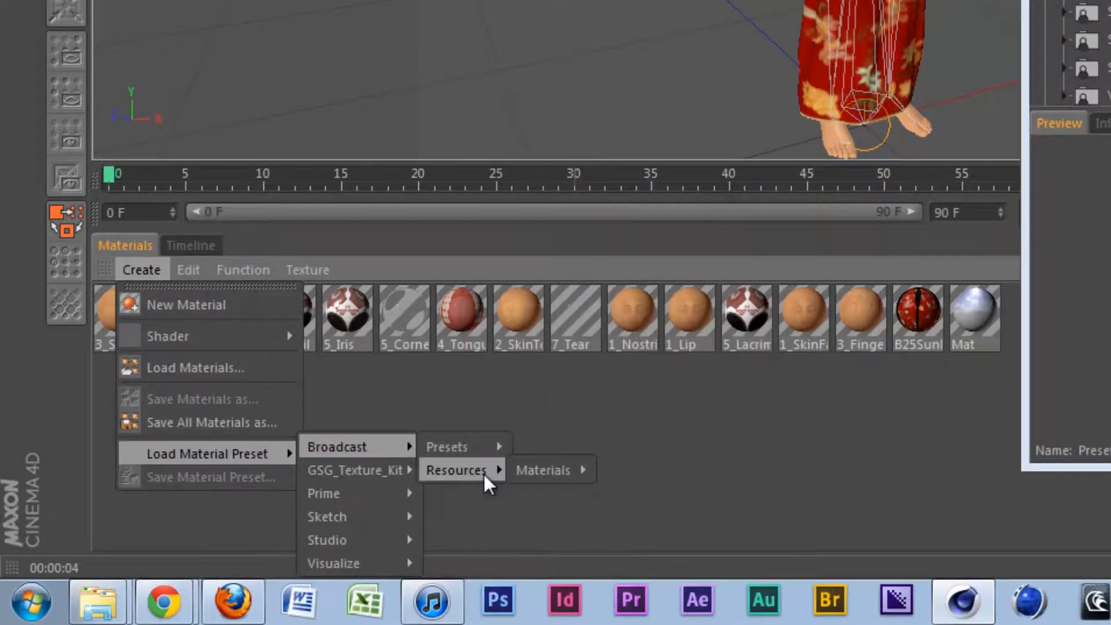
{"action": "mouse_move", "coordinate": [538, 481]}
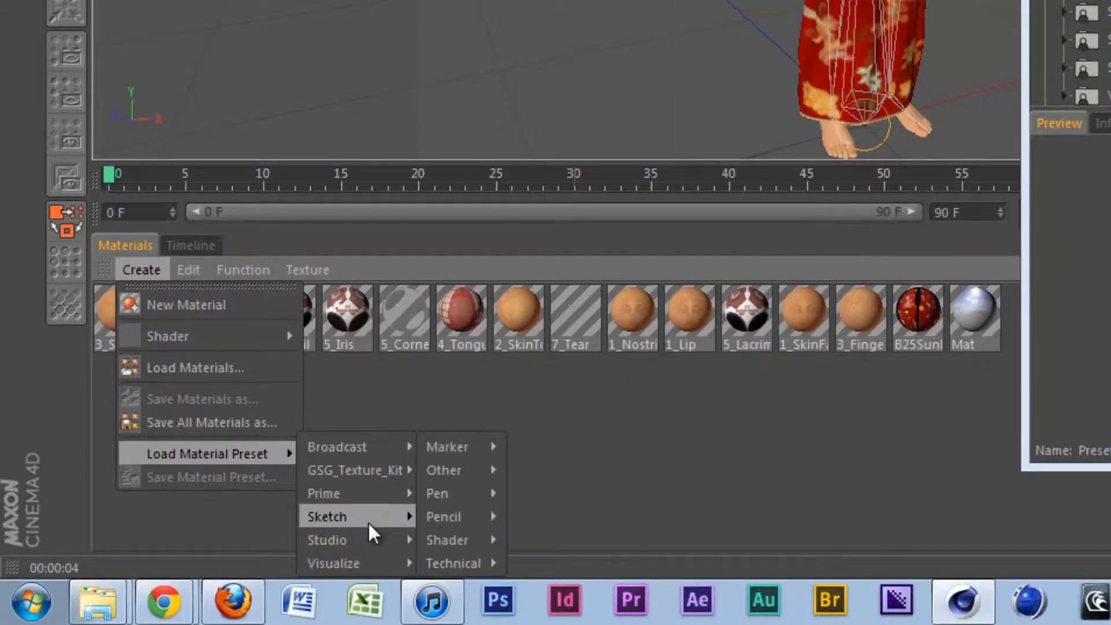
{"action": "mouse_move", "coordinate": [365, 495]}
{"action": "mouse_move", "coordinate": [457, 492]}
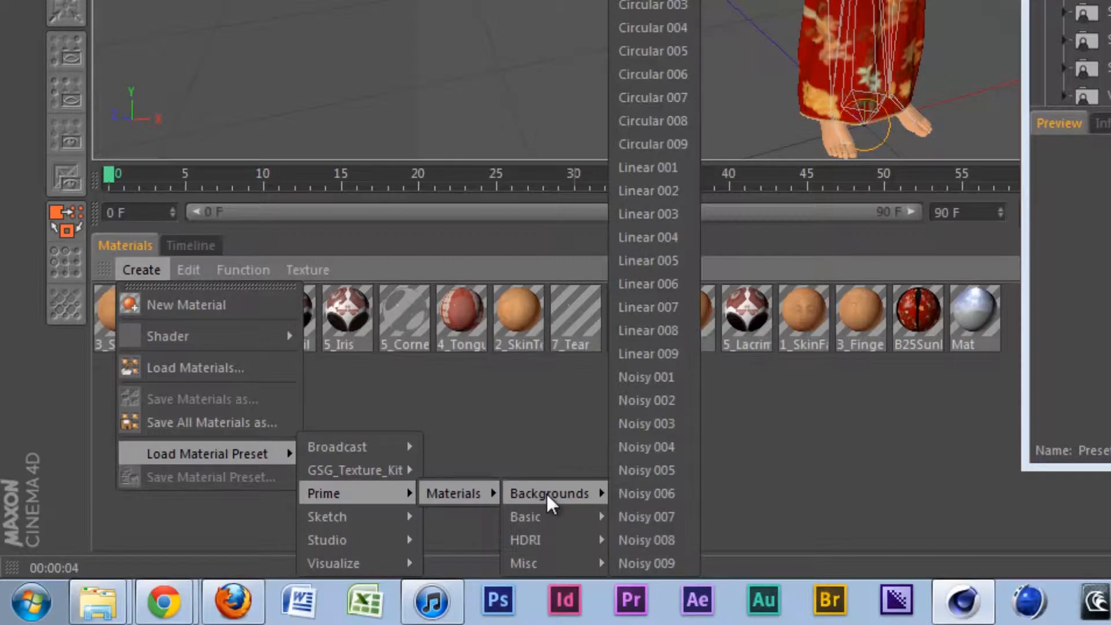
{"action": "mouse_move", "coordinate": [564, 539]}
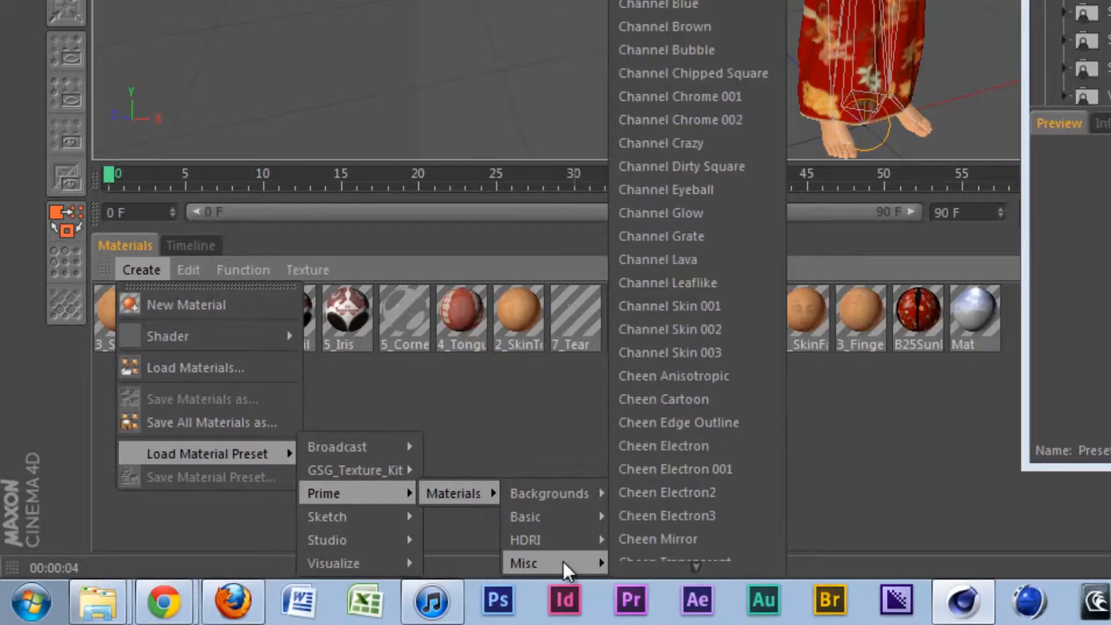
{"action": "mouse_move", "coordinate": [370, 542]}
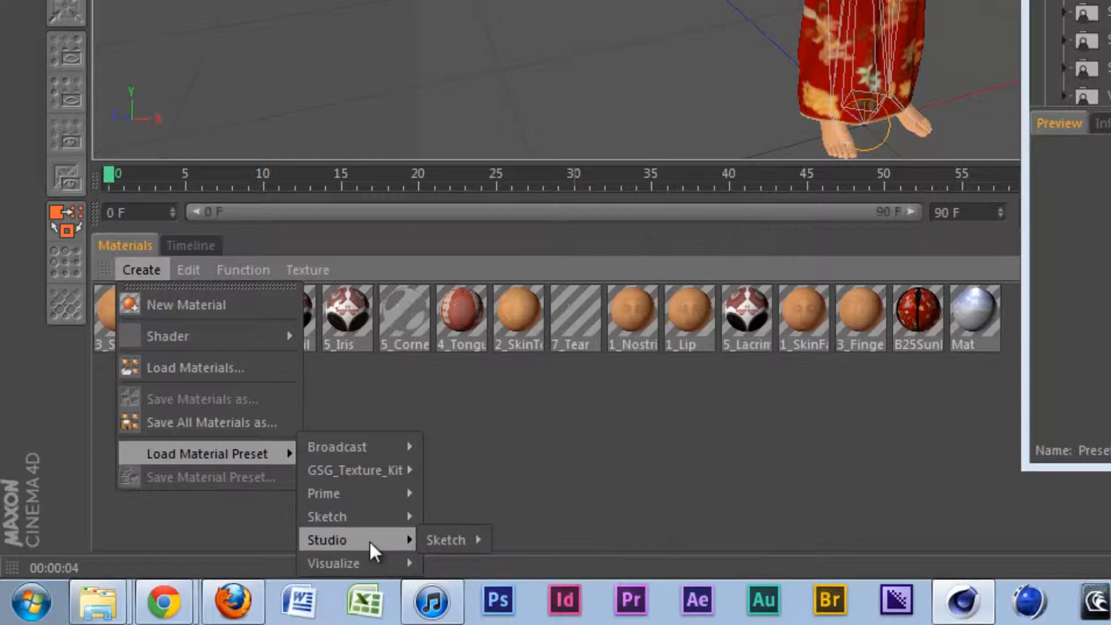
{"action": "mouse_move", "coordinate": [348, 516]}
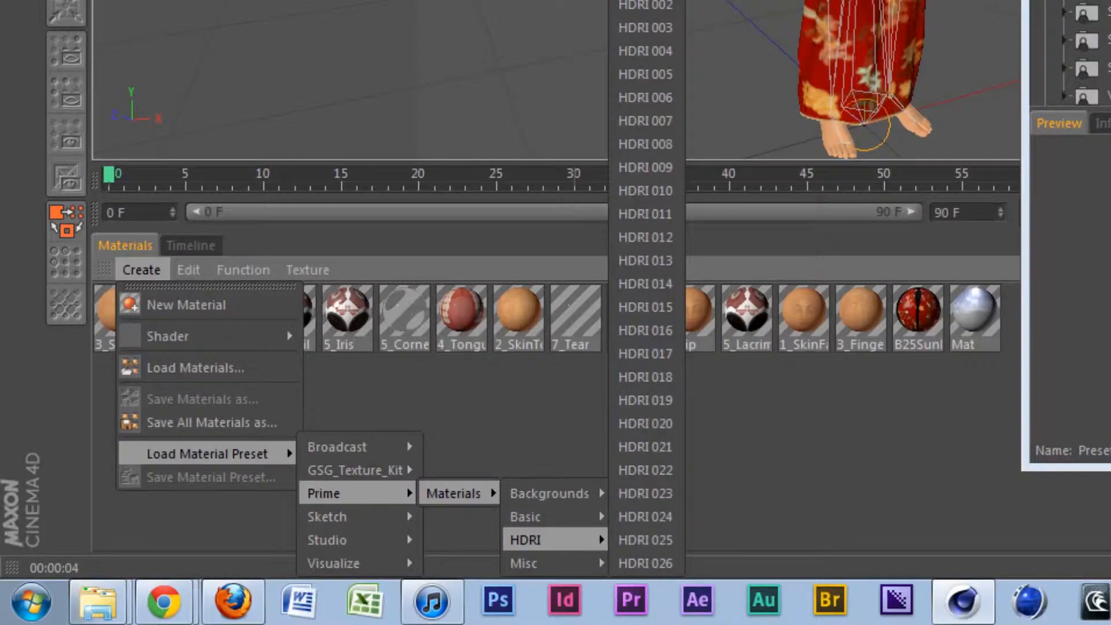
{"action": "key", "text": "Escape"}
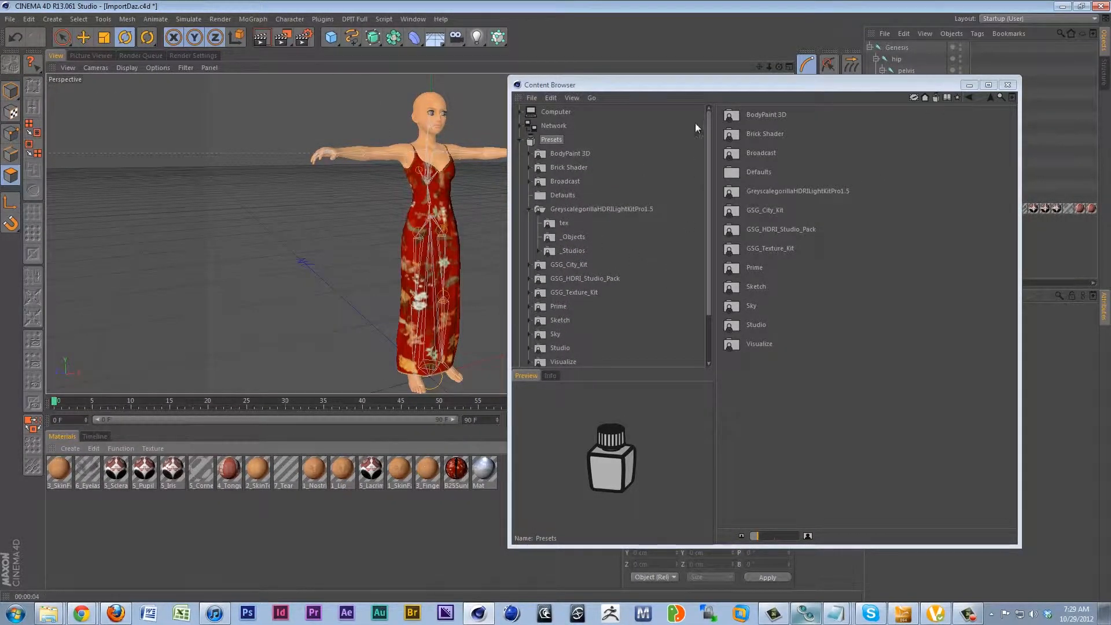
Add the HDRSky.c4d preset from the GreyscalegorillaHDRILightKitPro1.5 library to the scene and uncover its HDRSky Controls.
{"action": "left_click_drag", "start_coordinate": [564, 86], "coordinate": [607, 85]}
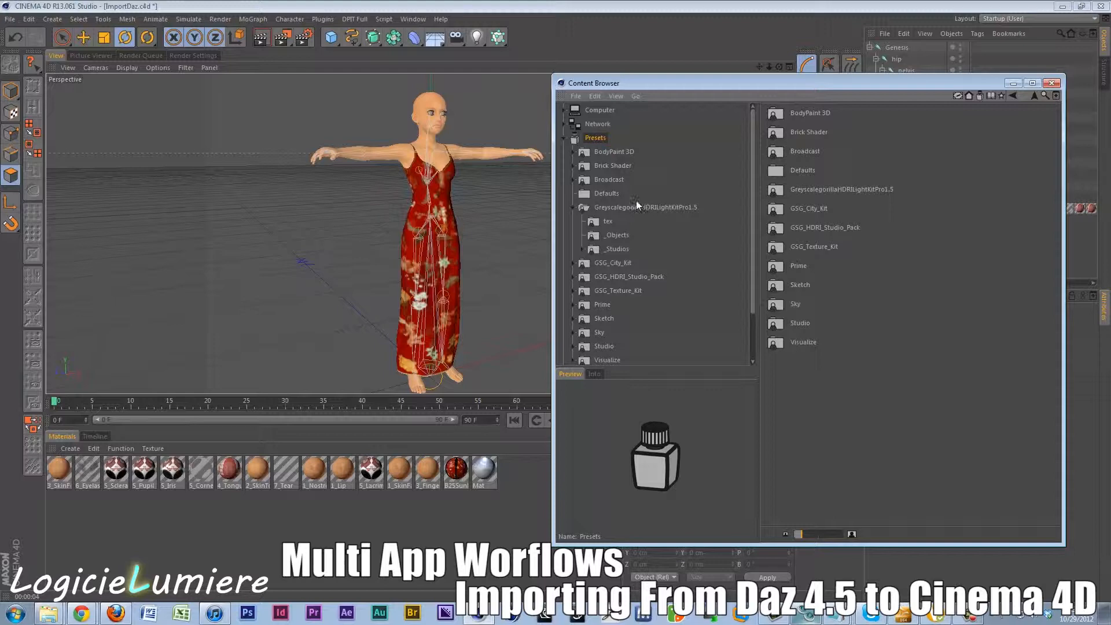
{"action": "left_click", "coordinate": [648, 209]}
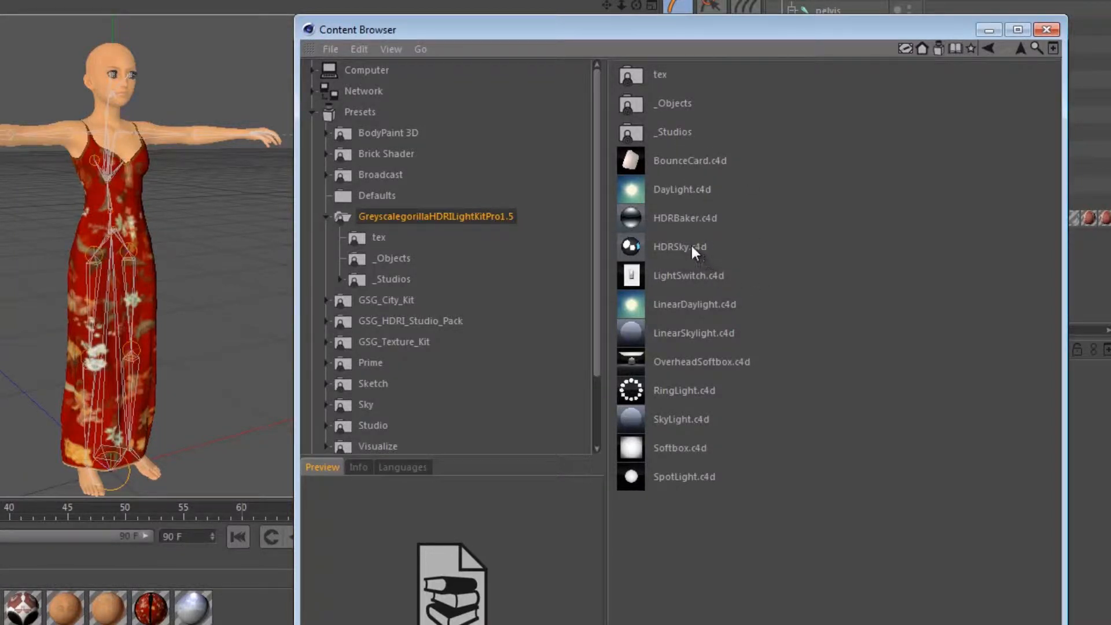
{"action": "left_click", "coordinate": [654, 246]}
{"action": "double_click", "coordinate": [628, 245]}
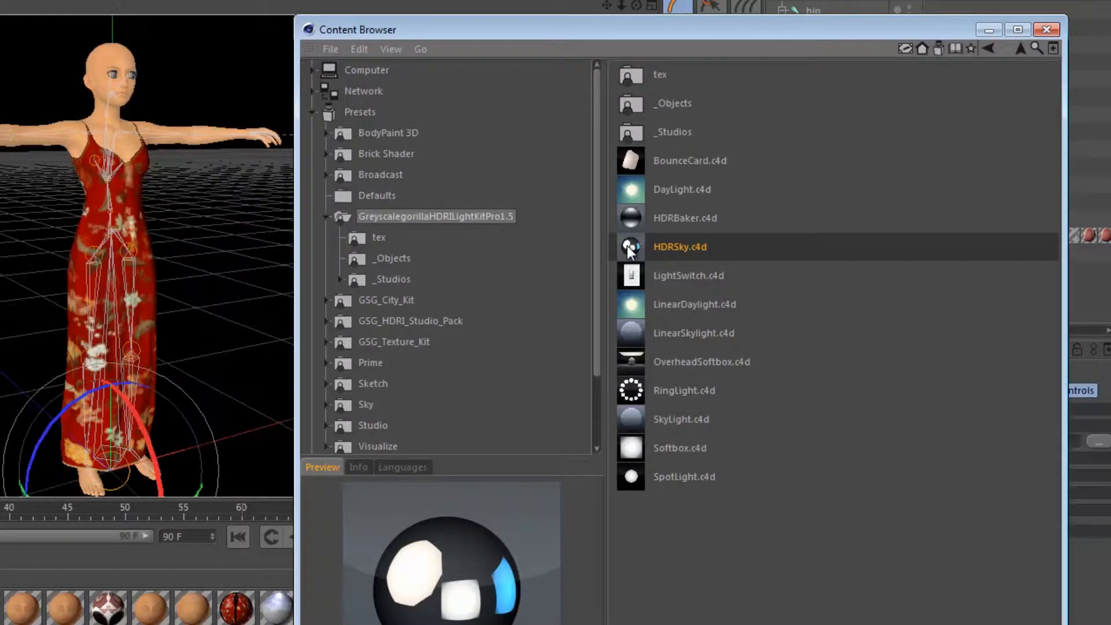
{"action": "left_click_drag", "start_coordinate": [870, 30], "coordinate": [1110, 70]}
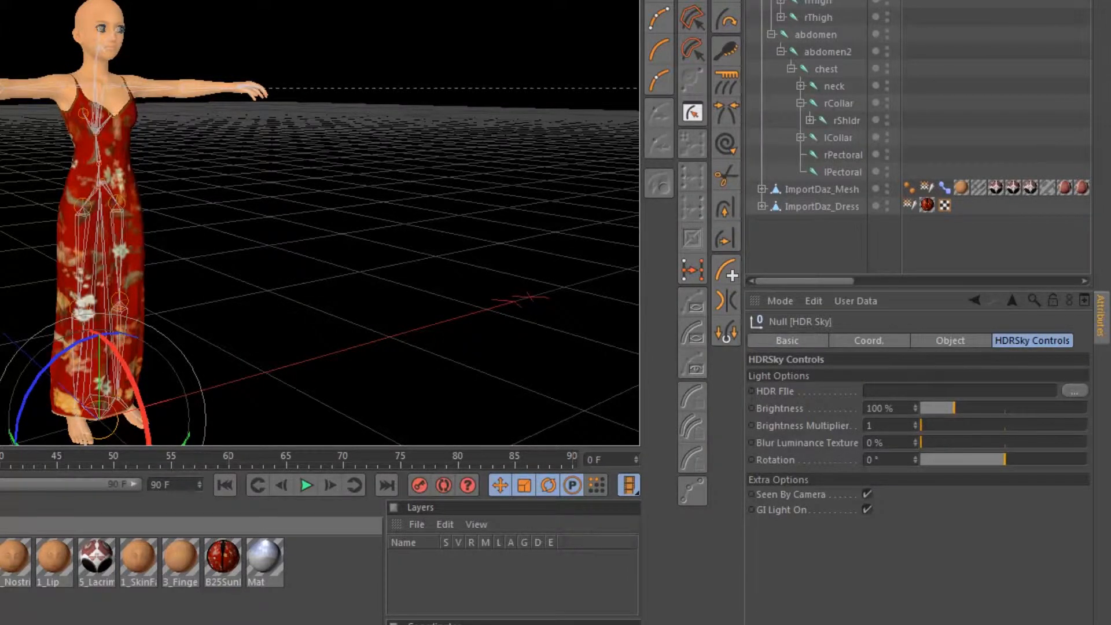
Open the CG-Source_HDRI_Maps folder in the Content Browser, inside HDR Images of the favorite Graphics Assets folder.
{"action": "key", "text": "shift+F8"}
{"action": "left_click_drag", "start_coordinate": [712, 55], "coordinate": [79, 0]}
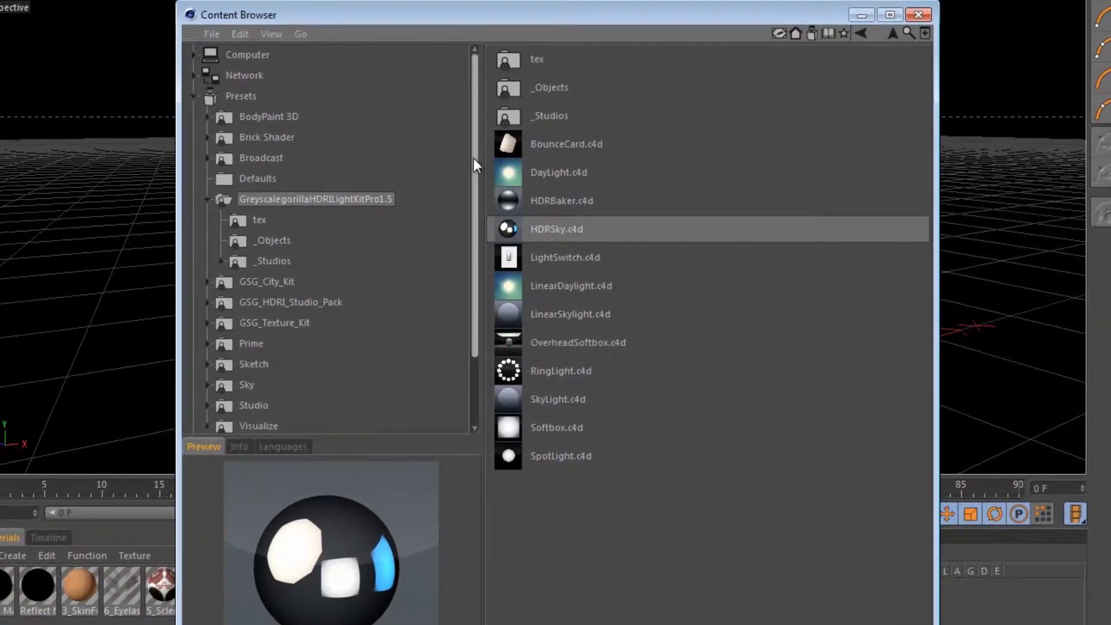
{"action": "left_click_drag", "start_coordinate": [474, 150], "coordinate": [256, 425]}
{"action": "left_click", "coordinate": [238, 382]}
{"action": "double_click", "coordinate": [533, 59]}
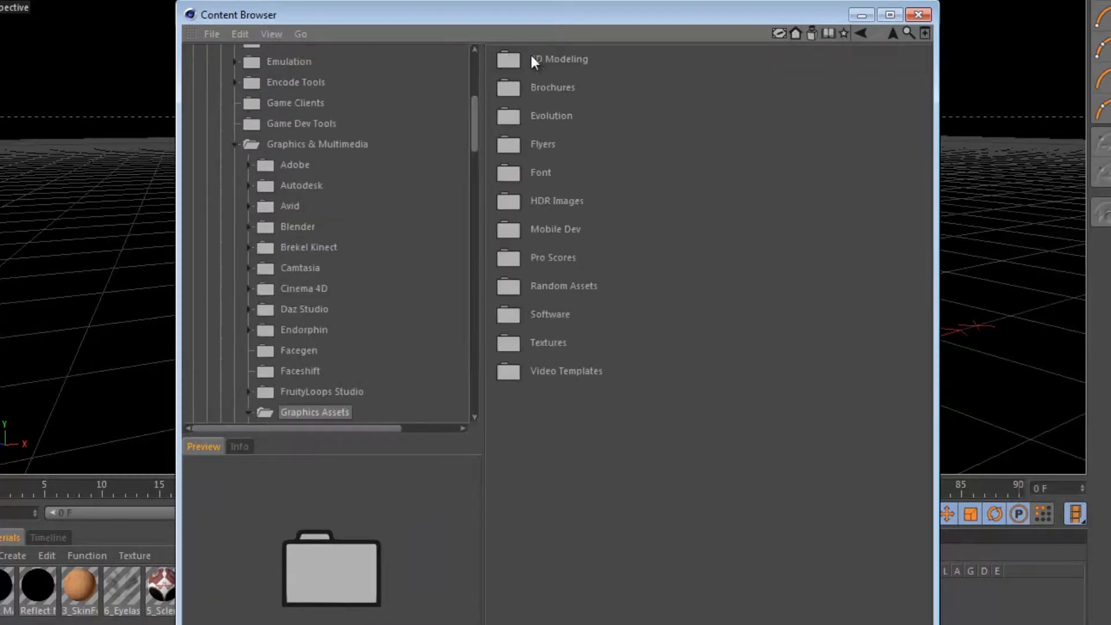
{"action": "double_click", "coordinate": [538, 202]}
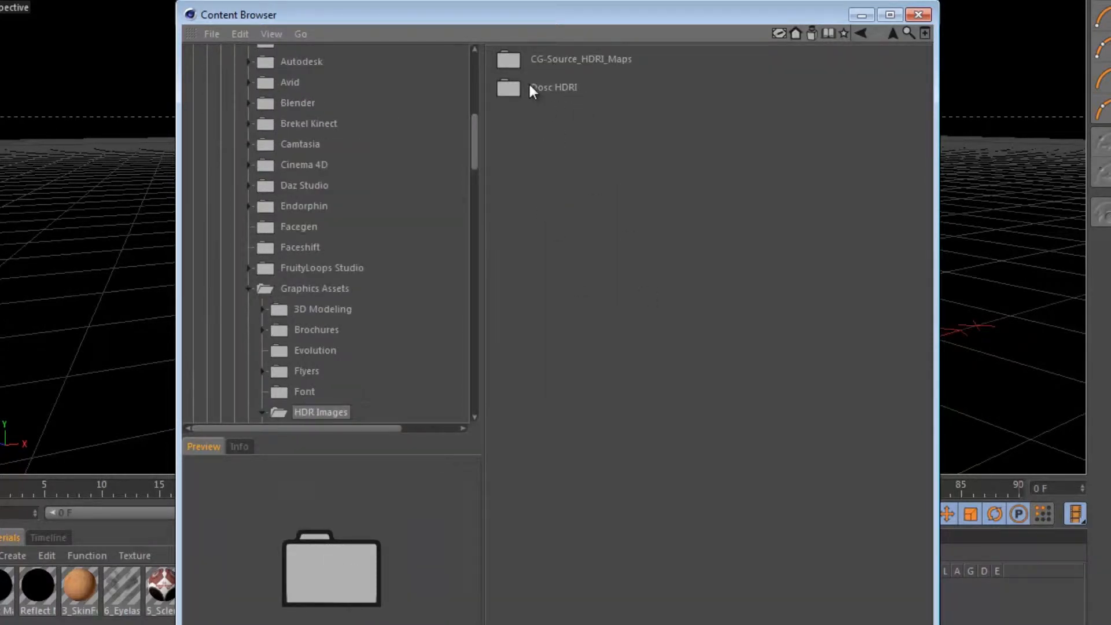
{"action": "double_click", "coordinate": [538, 67]}
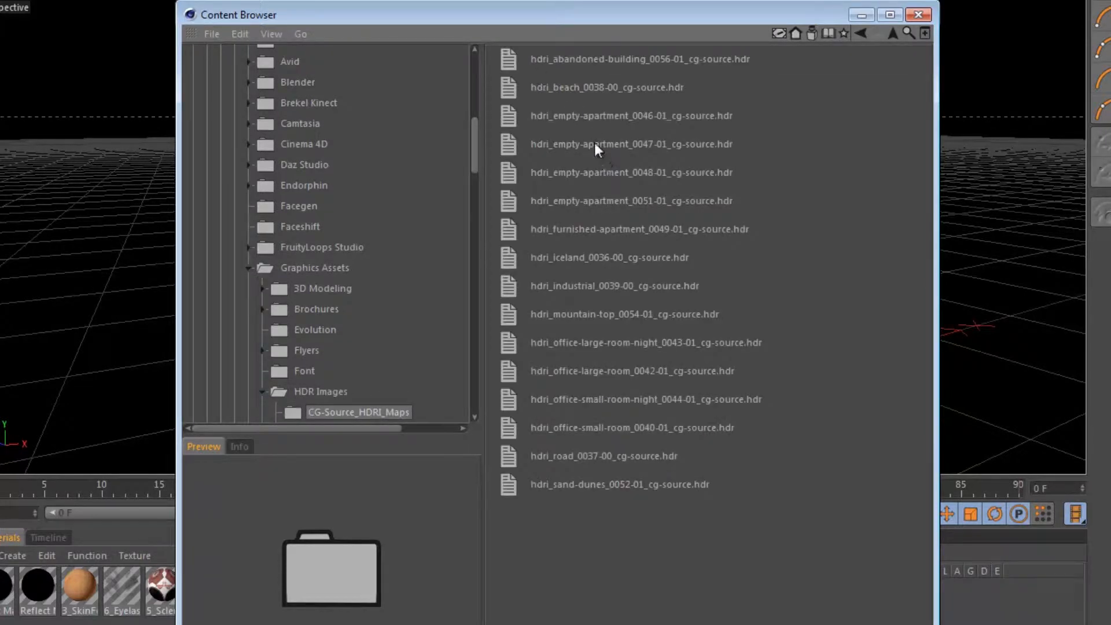
Assign hdri_beach_0038-00_cg-source.hdr as the HDR File of the HDR Sky and clear the Content Browser from the viewport.
{"action": "left_click", "coordinate": [606, 60]}
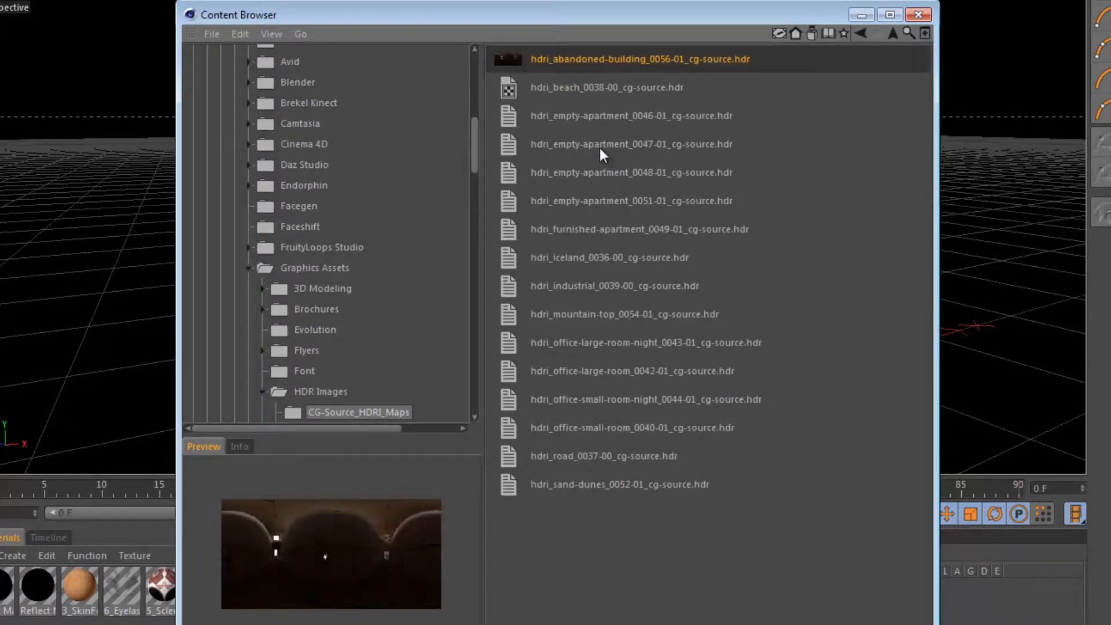
{"action": "left_click", "coordinate": [606, 85]}
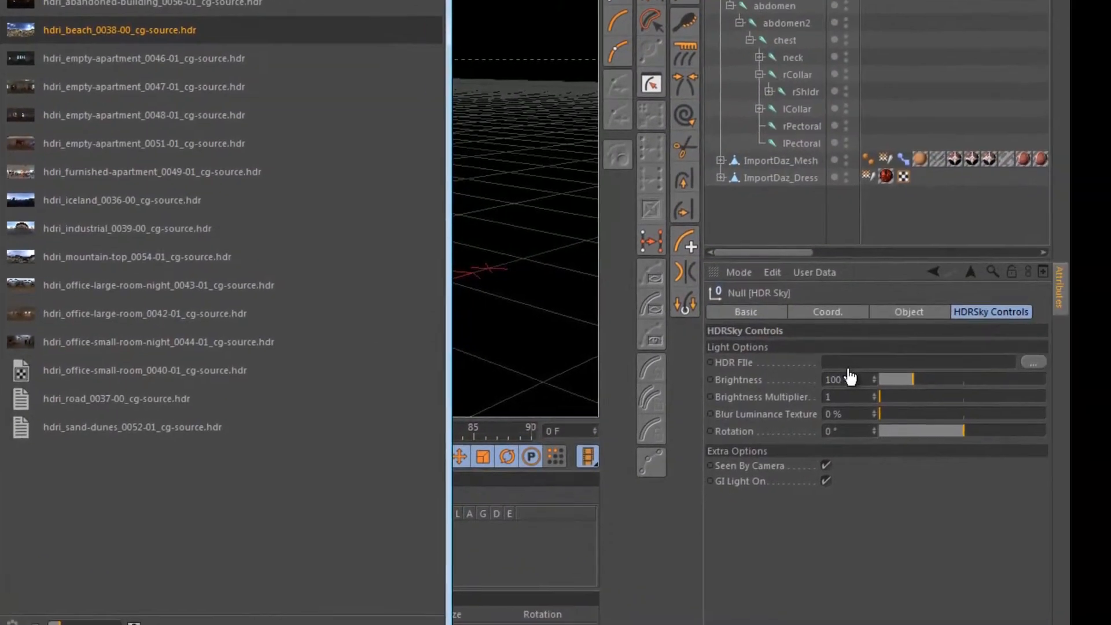
{"action": "left_click_drag", "start_coordinate": [850, 377], "coordinate": [849, 366]}
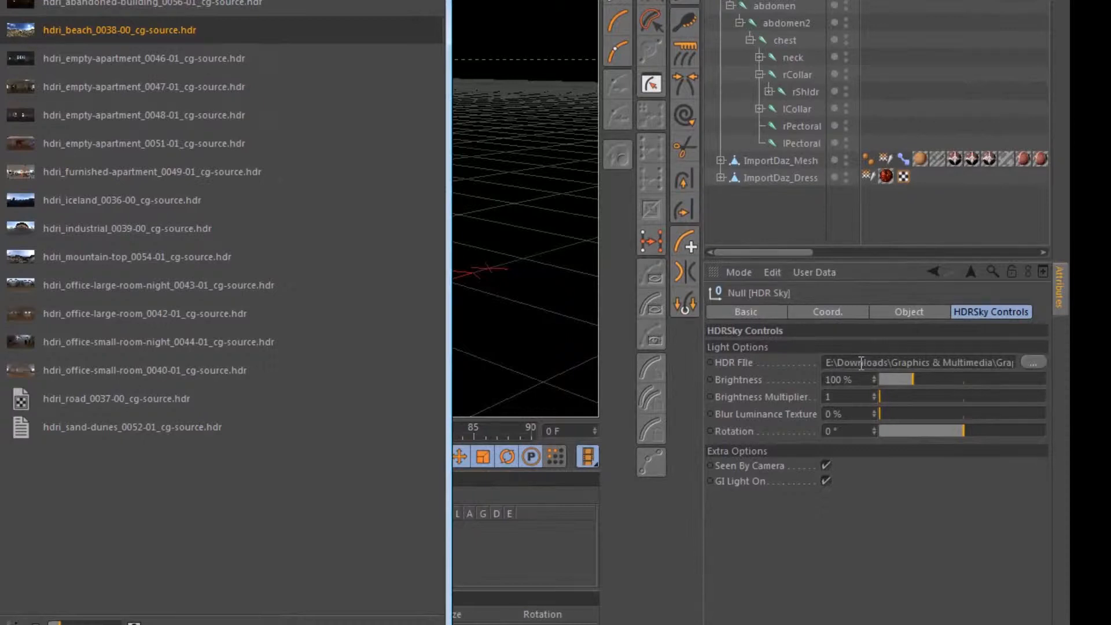
{"action": "left_click_drag", "start_coordinate": [152, 0], "coordinate": [877, 69]}
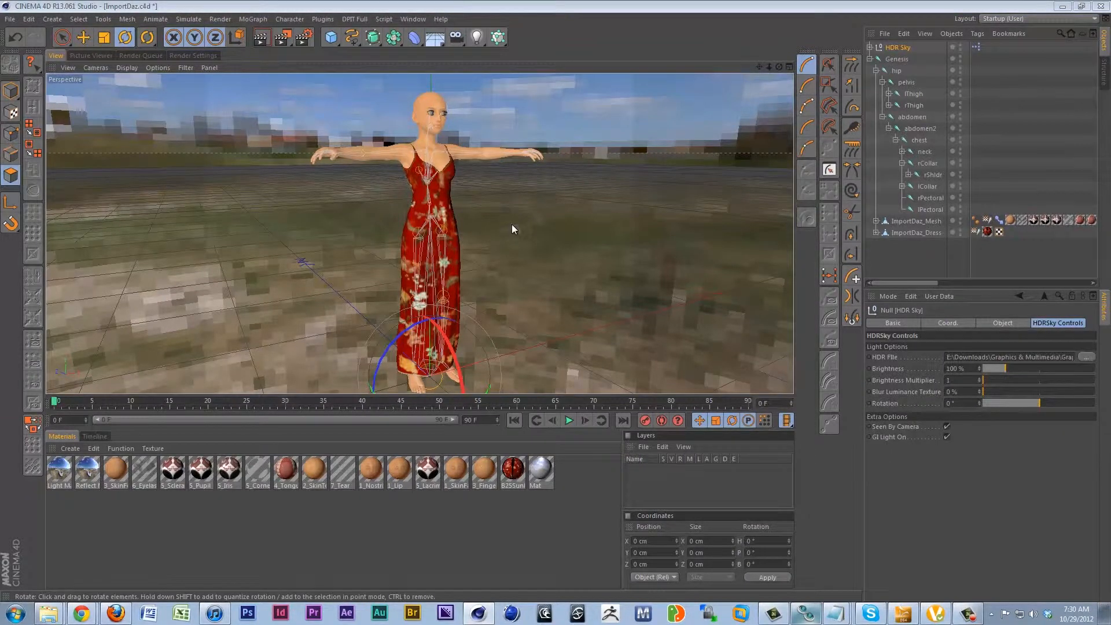
Set the HDR Sky's brightness to 180% and its rotation to 296°, keeping the brightness multiplier at 1.
{"action": "left_click_drag", "start_coordinate": [540, 231], "coordinate": [137, 176], "text": "alt"}
{"action": "left_click_drag", "start_coordinate": [420, 220], "coordinate": [599, 215], "text": "alt"}
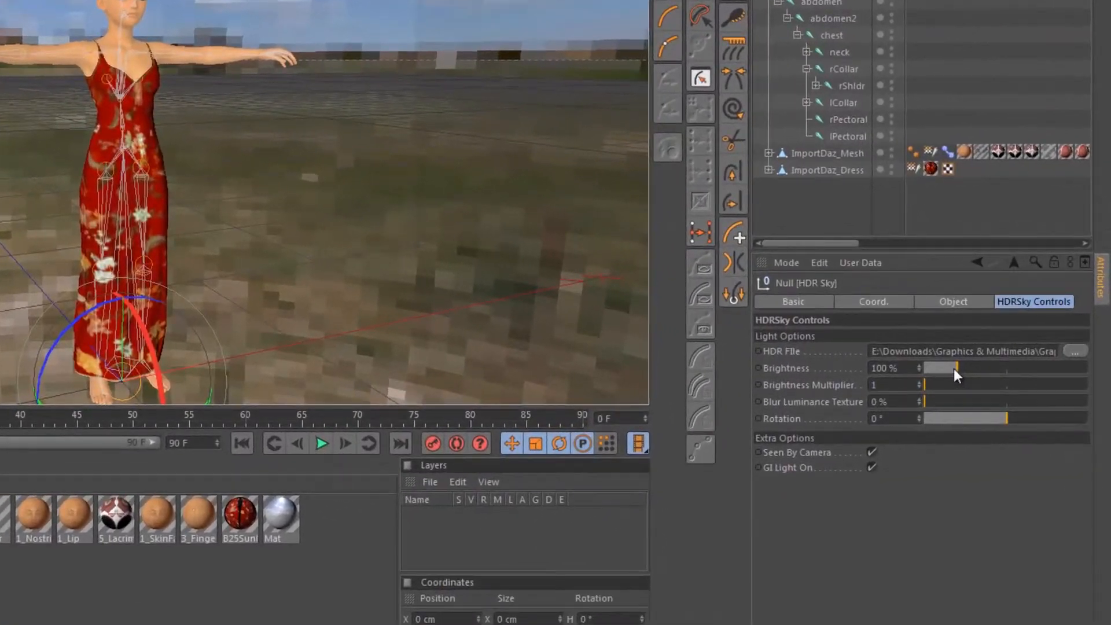
{"action": "left_click_drag", "start_coordinate": [967, 369], "coordinate": [987, 382]}
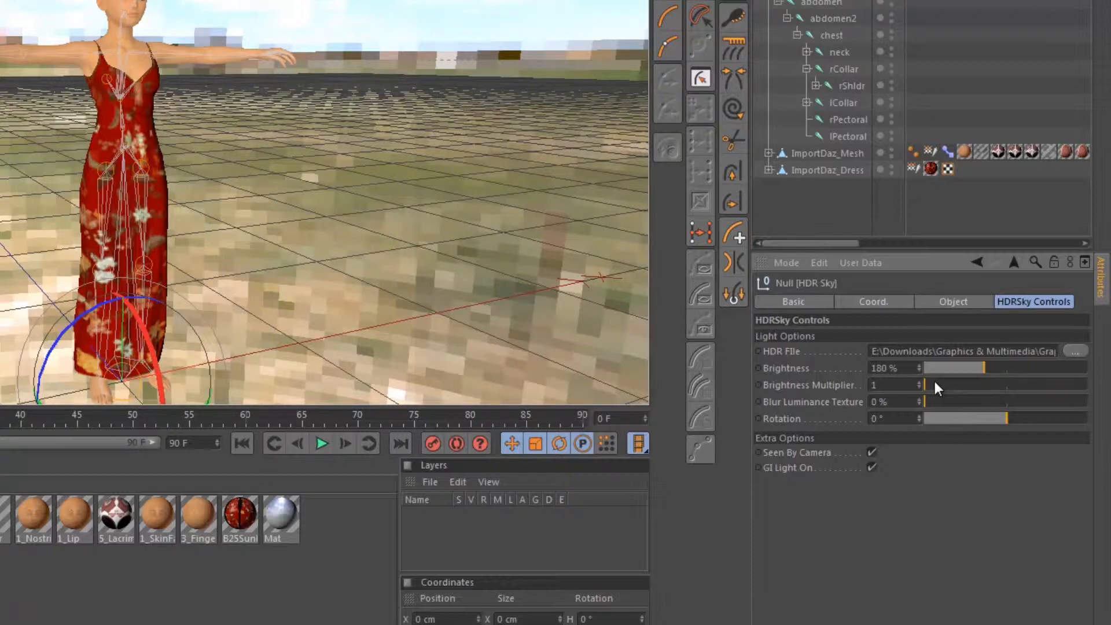
{"action": "mouse_move", "coordinate": [930, 387]}
{"action": "left_mouse_down"}
{"action": "mouse_move", "coordinate": [941, 389]}
{"action": "mouse_move", "coordinate": [921, 391]}
{"action": "left_mouse_up"}
{"action": "left_click_drag", "start_coordinate": [954, 412], "coordinate": [1077, 453]}
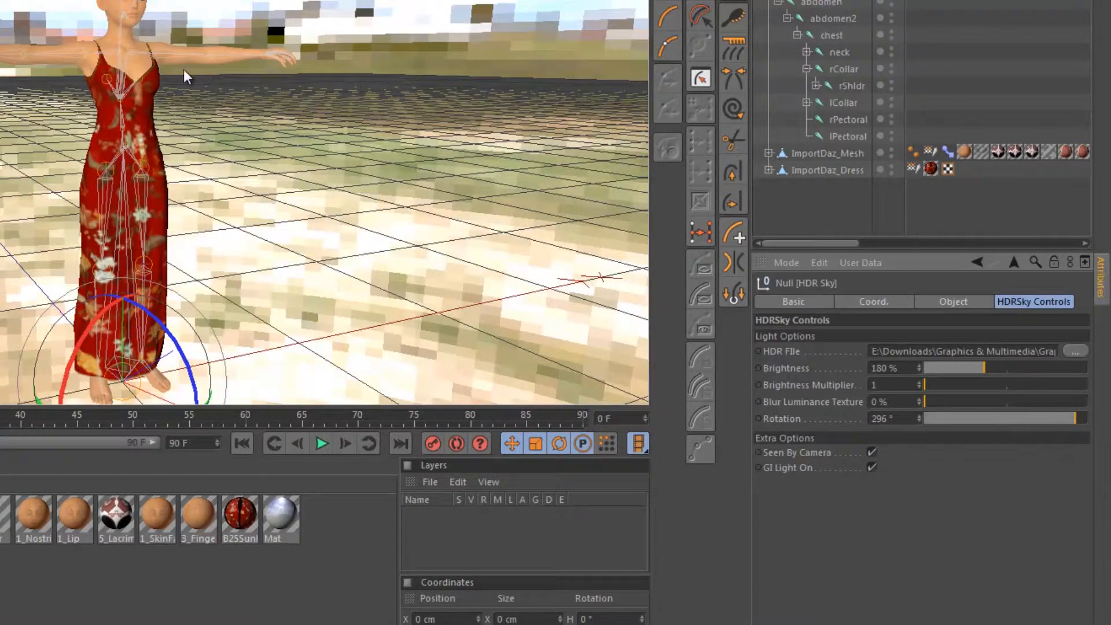
Examine the character against the HDR sky background up close and from several angles.
{"action": "scroll", "coordinate": [184, 71], "scroll_direction": "up", "scroll_amount": 2}
{"action": "left_click_drag", "start_coordinate": [203, 88], "coordinate": [256, 128], "text": "alt"}
{"action": "middle_click_drag", "start_coordinate": [215, 123], "coordinate": [182, 227], "text": "alt"}
{"action": "left_click_drag", "start_coordinate": [184, 235], "coordinate": [137, 166], "text": "alt"}
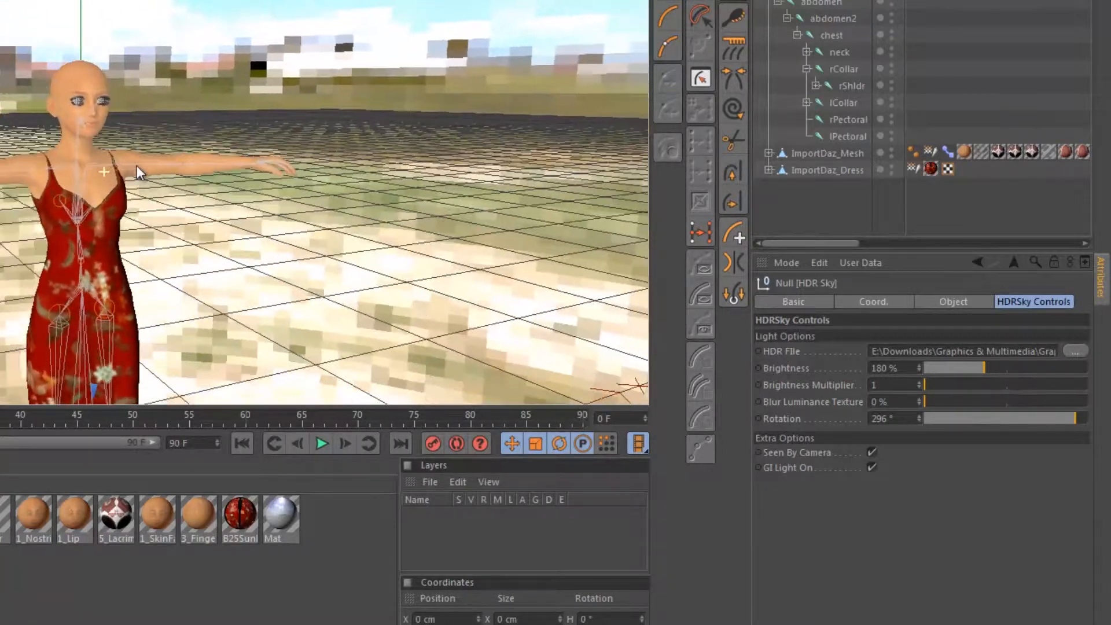
{"action": "scroll", "coordinate": [133, 164], "scroll_direction": "up", "scroll_amount": 4}
{"action": "middle_click_drag", "start_coordinate": [134, 165], "coordinate": [175, 208], "text": "alt"}
{"action": "mouse_move", "coordinate": [117, 194]}
{"action": "left_mouse_down", "text": "alt"}
{"action": "mouse_move", "coordinate": [69, 186]}
{"action": "mouse_move", "coordinate": [85, 224]}
{"action": "mouse_move", "coordinate": [111, 200]}
{"action": "left_mouse_up", "text": "alt"}
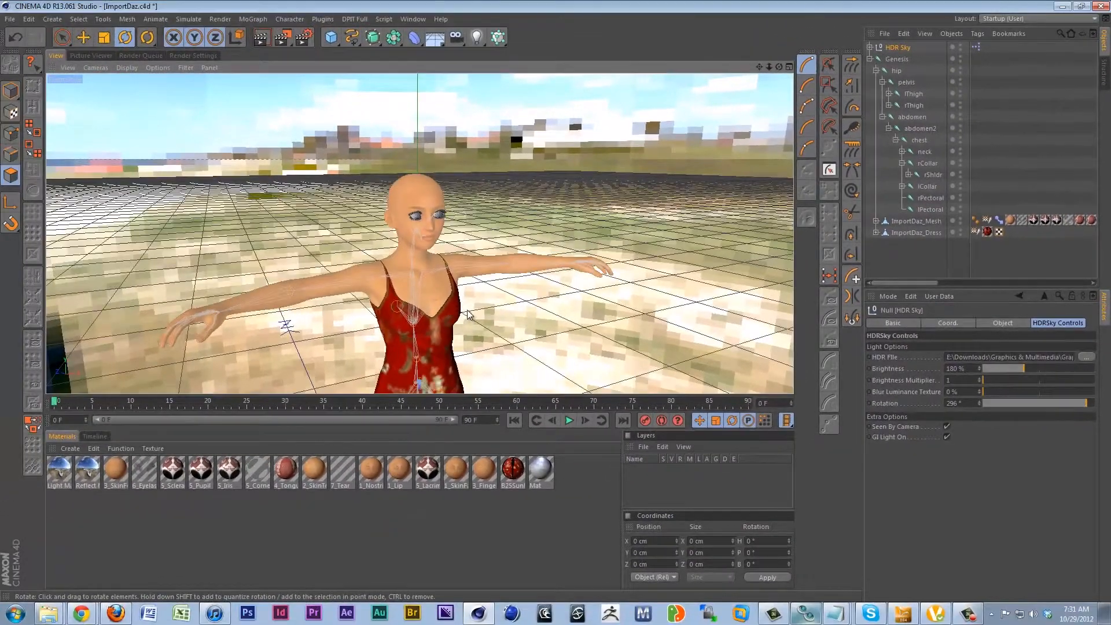
{"action": "middle_click_drag", "start_coordinate": [469, 315], "coordinate": [454, 201], "text": "alt"}
{"action": "scroll", "coordinate": [454, 201], "scroll_direction": "down", "scroll_amount": 6}
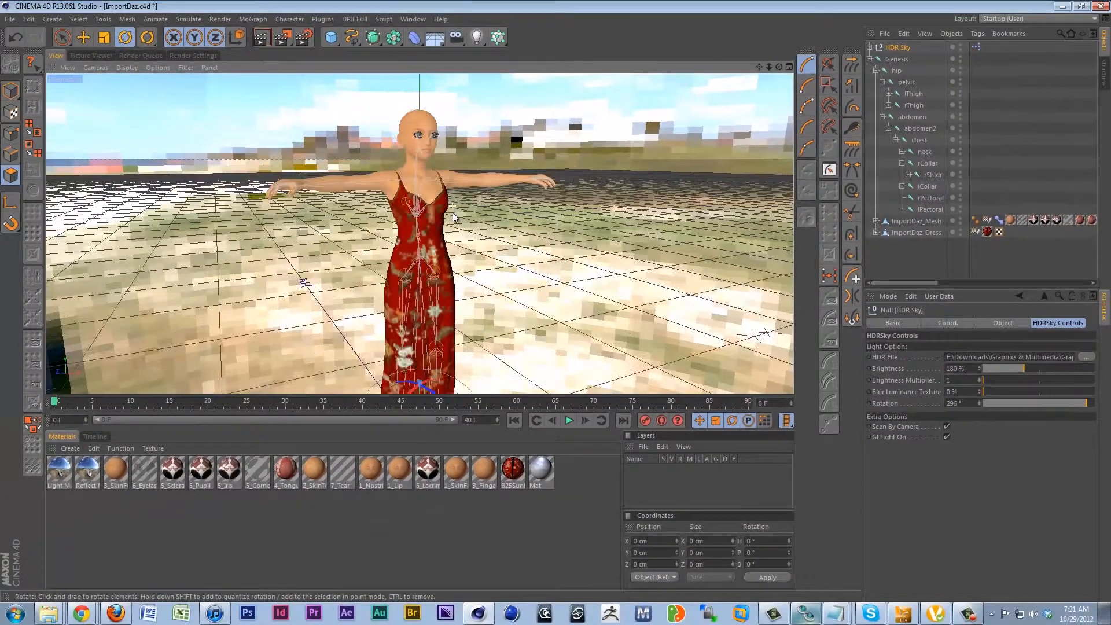
{"action": "middle_click_drag", "start_coordinate": [508, 270], "coordinate": [475, 221], "text": "alt"}
{"action": "left_click_drag", "start_coordinate": [473, 221], "coordinate": [472, 287], "text": "alt"}
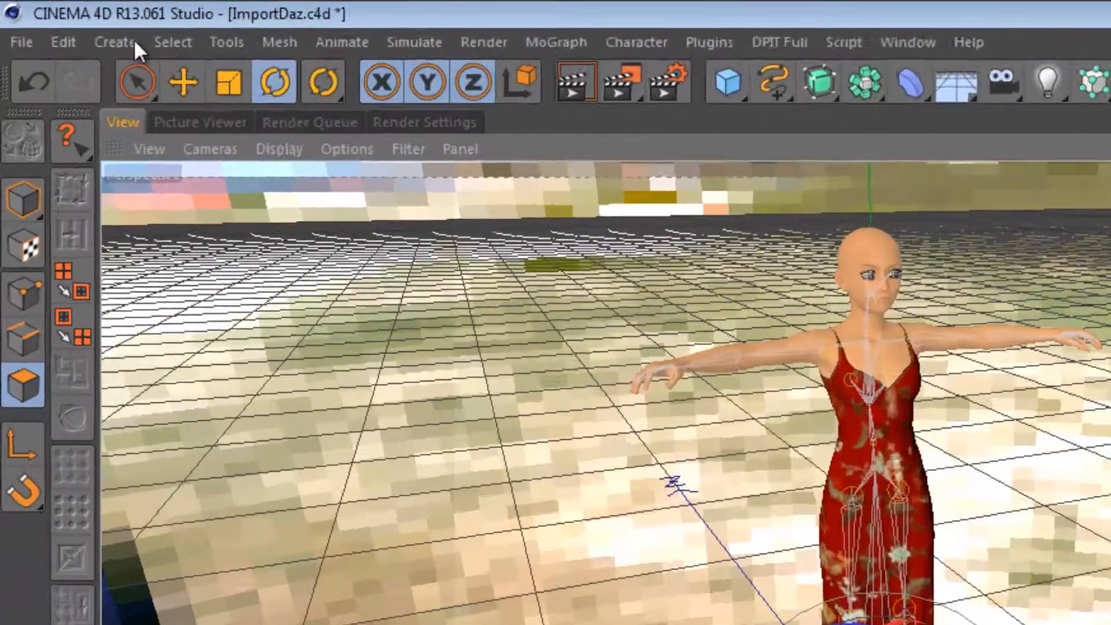
Add a Floor environment object beneath the character and check how the feet meet it.
{"action": "left_click", "coordinate": [127, 44]}
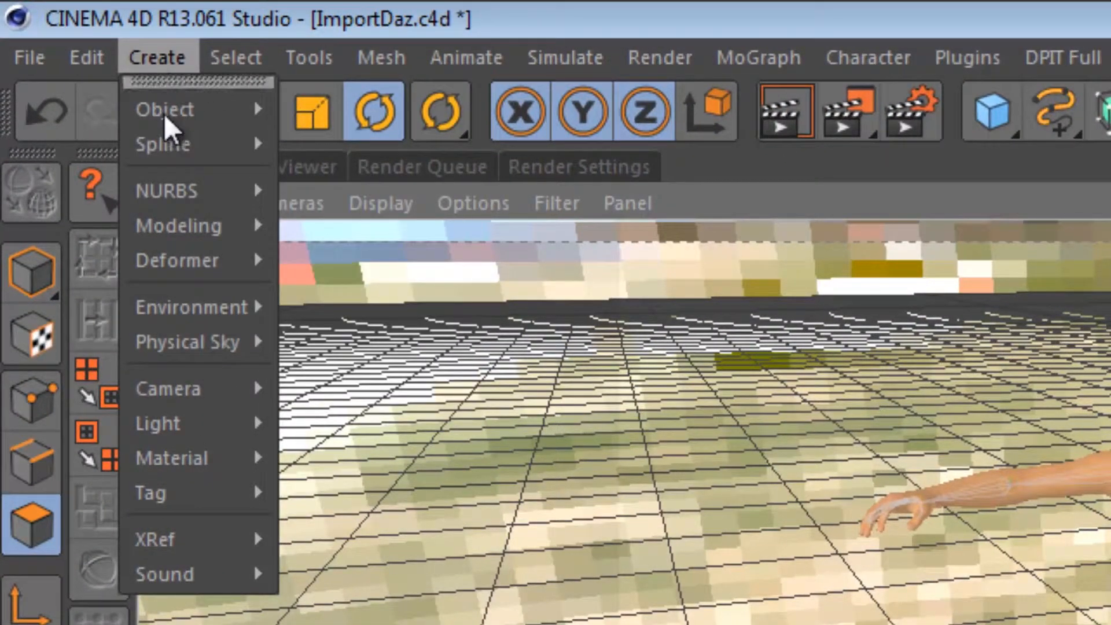
{"action": "mouse_move", "coordinate": [187, 317]}
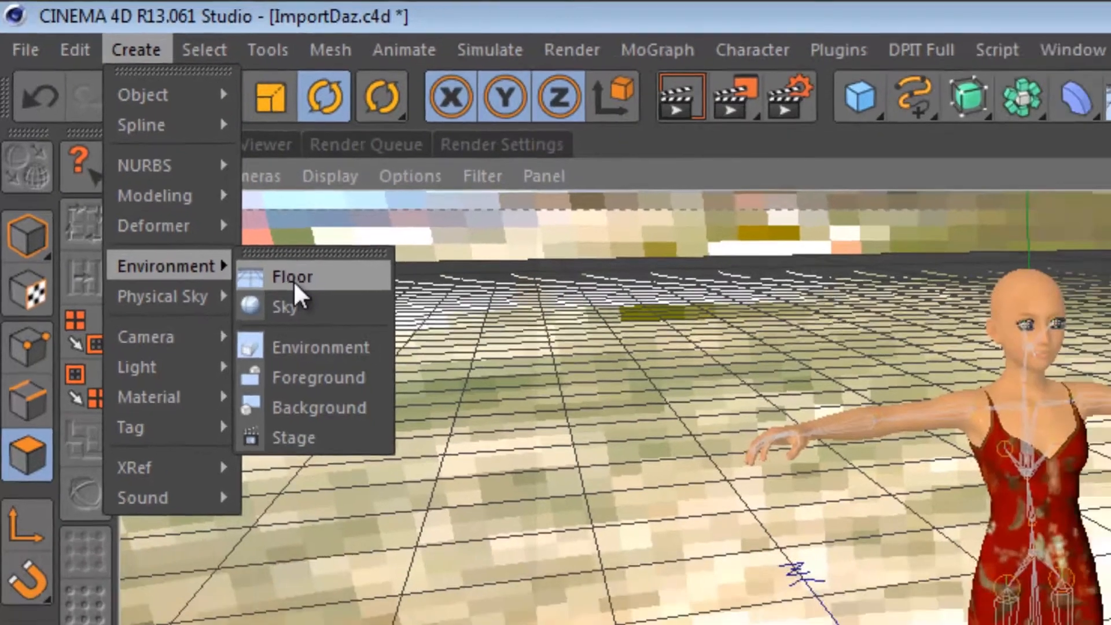
{"action": "left_click", "coordinate": [338, 320]}
{"action": "scroll", "coordinate": [799, 567], "scroll_direction": "up", "scroll_amount": 3}
{"action": "scroll", "coordinate": [264, 189], "scroll_direction": "down", "scroll_amount": 5}
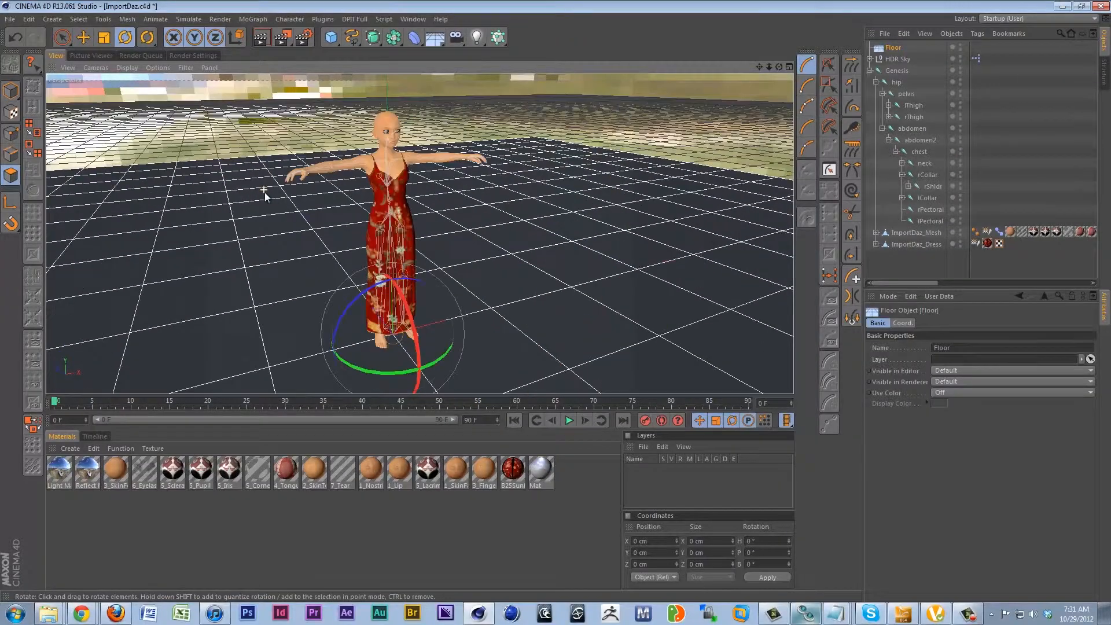
{"action": "left_click_drag", "start_coordinate": [279, 272], "coordinate": [292, 254], "text": "alt"}
{"action": "middle_click_drag", "start_coordinate": [292, 254], "coordinate": [308, 234], "text": "alt"}
{"action": "scroll", "coordinate": [343, 321], "scroll_direction": "up", "scroll_amount": 5}
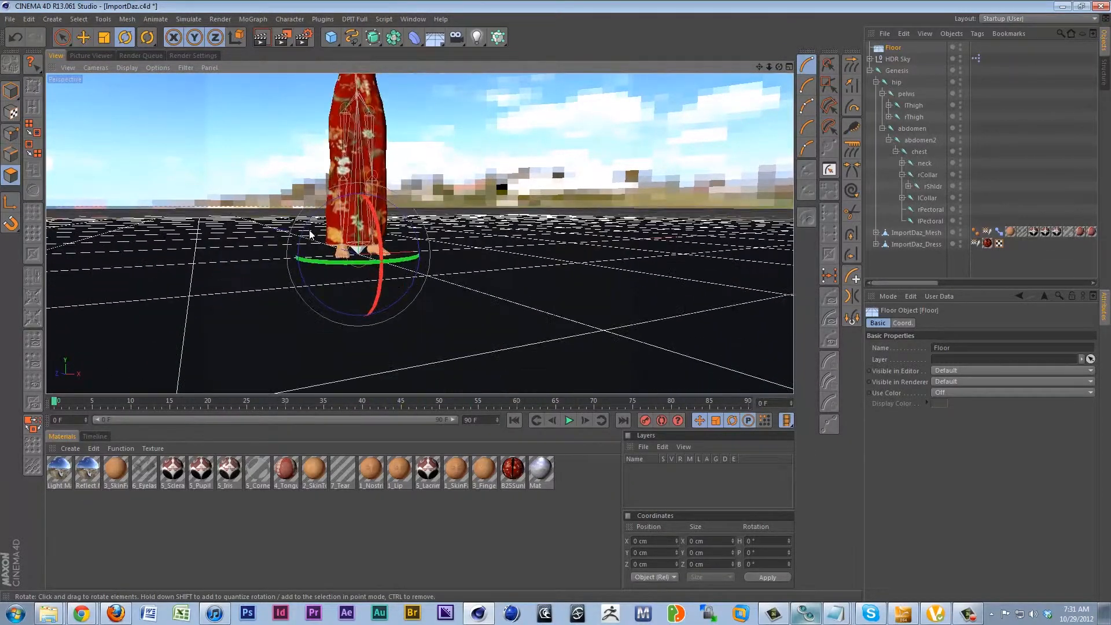
{"action": "left_click_drag", "start_coordinate": [308, 235], "coordinate": [325, 281], "text": "alt"}
{"action": "middle_click_drag", "start_coordinate": [325, 281], "coordinate": [307, 293], "text": "alt"}
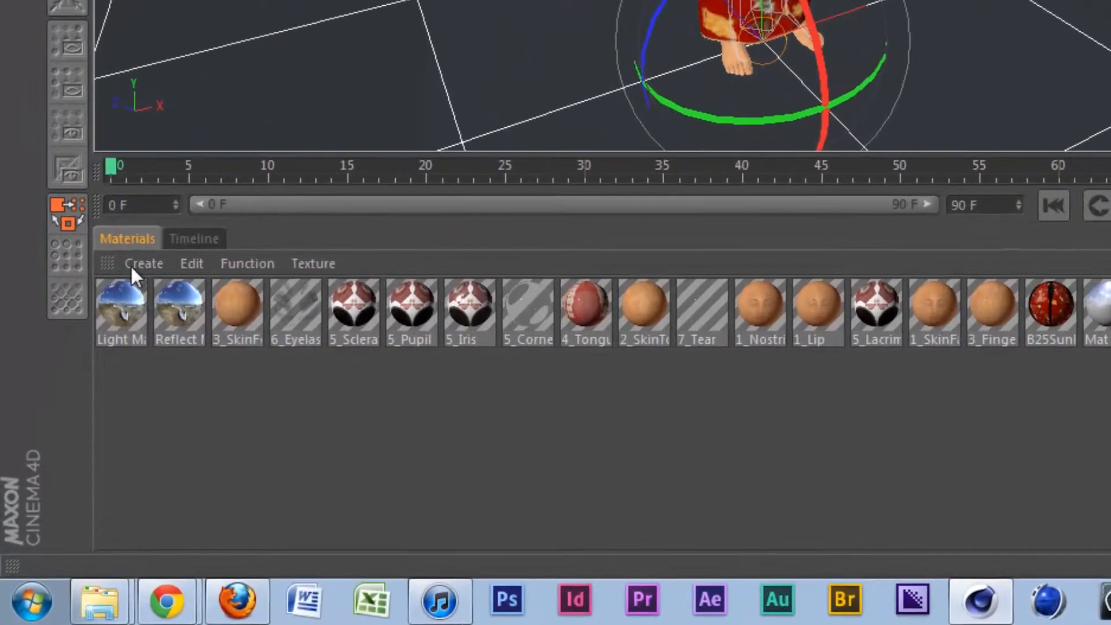
Load the Grass-02 preset from the Visualize nature materials and apply it to the Floor.
{"action": "left_click", "coordinate": [130, 265]}
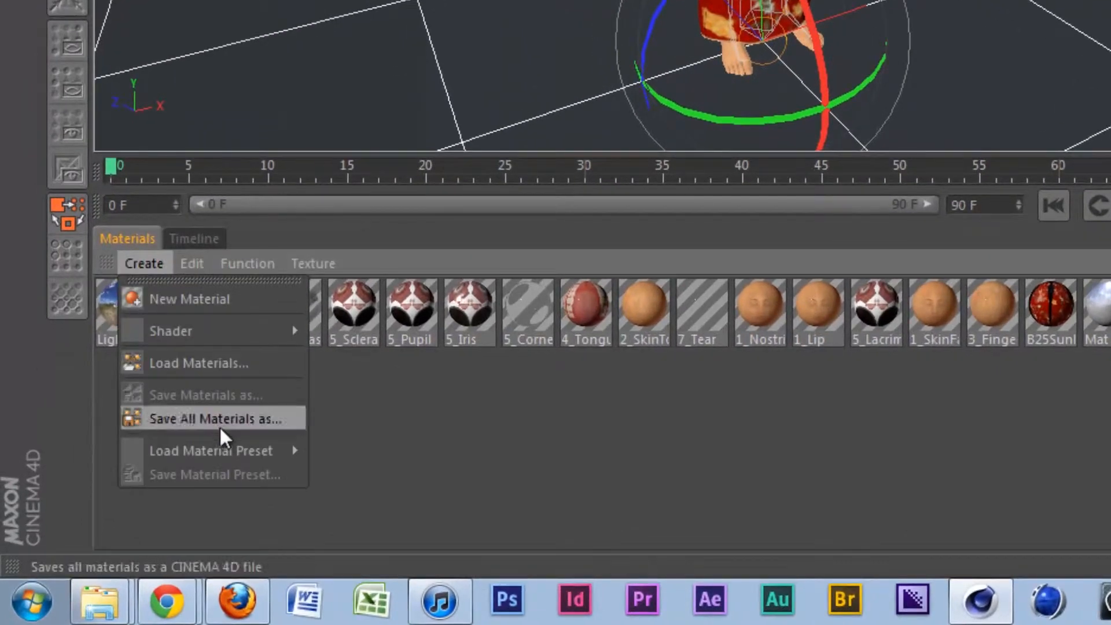
{"action": "mouse_move", "coordinate": [234, 449]}
{"action": "mouse_move", "coordinate": [387, 558]}
{"action": "mouse_move", "coordinate": [449, 561]}
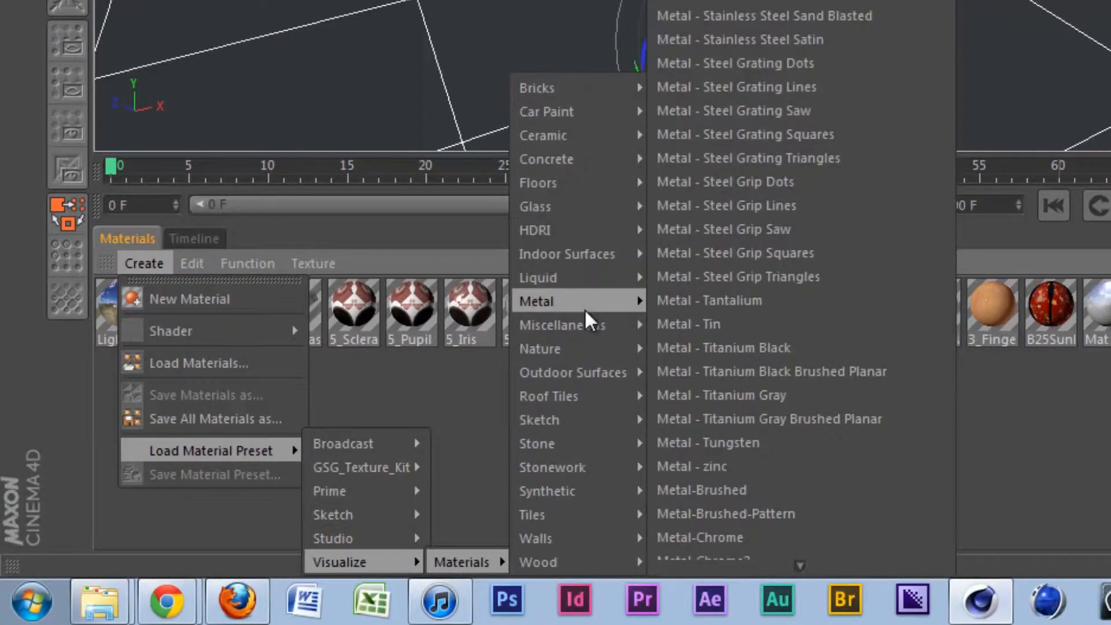
{"action": "mouse_move", "coordinate": [585, 348]}
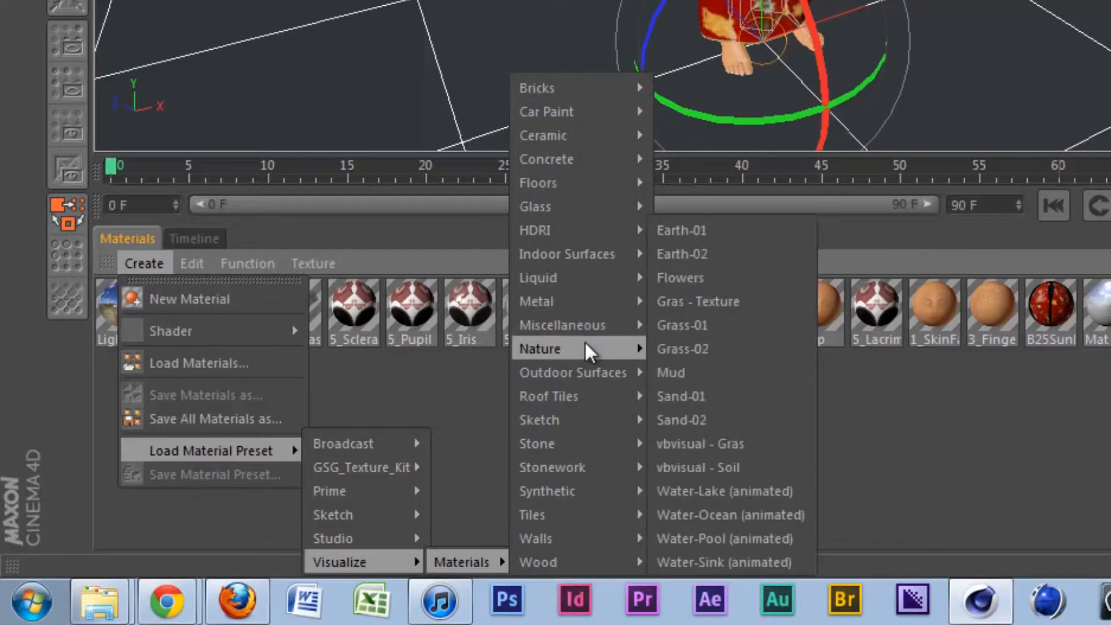
{"action": "left_click", "coordinate": [711, 345]}
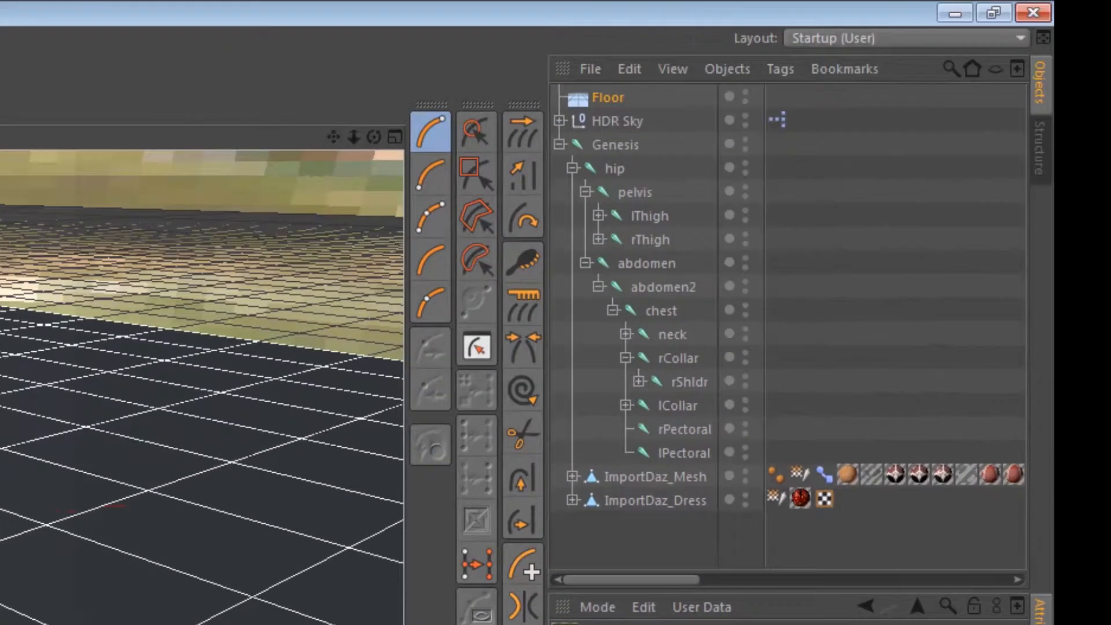
{"action": "left_click_drag", "start_coordinate": [434, 255], "coordinate": [603, 93]}
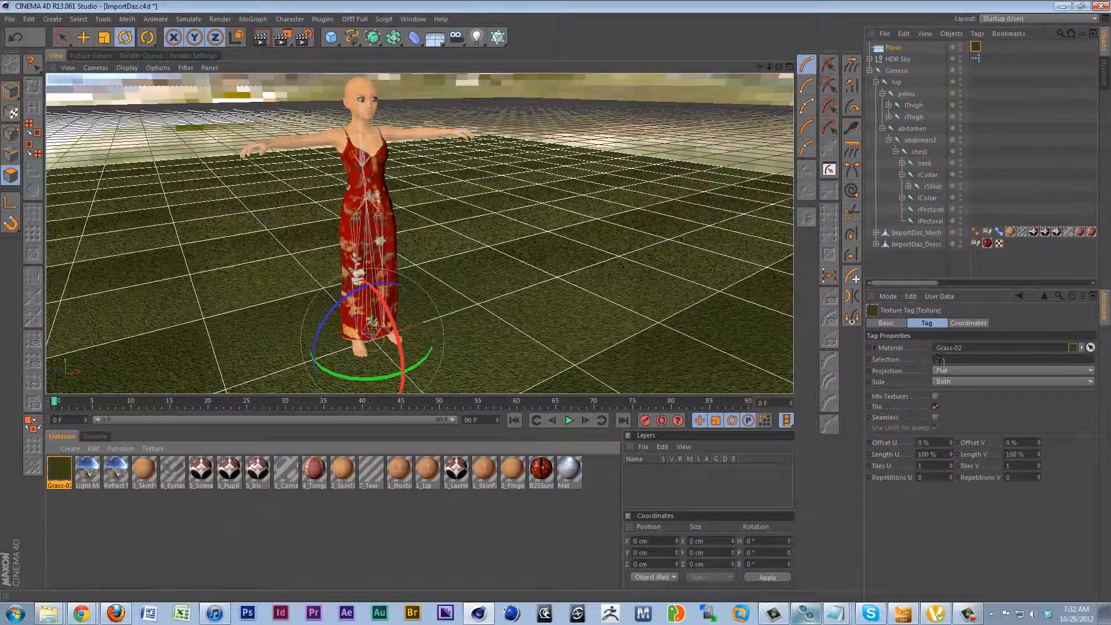
Set the grass texture's projection on the Floor to Cubic and render the character in the viewport.
{"action": "left_click", "coordinate": [968, 372]}
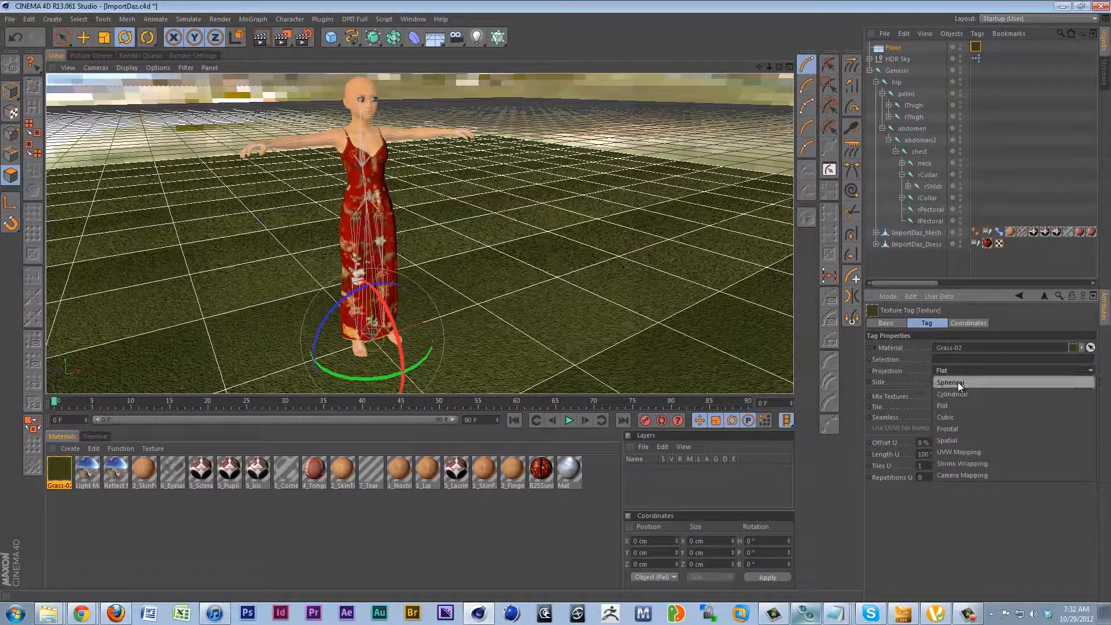
{"action": "left_click", "coordinate": [960, 417]}
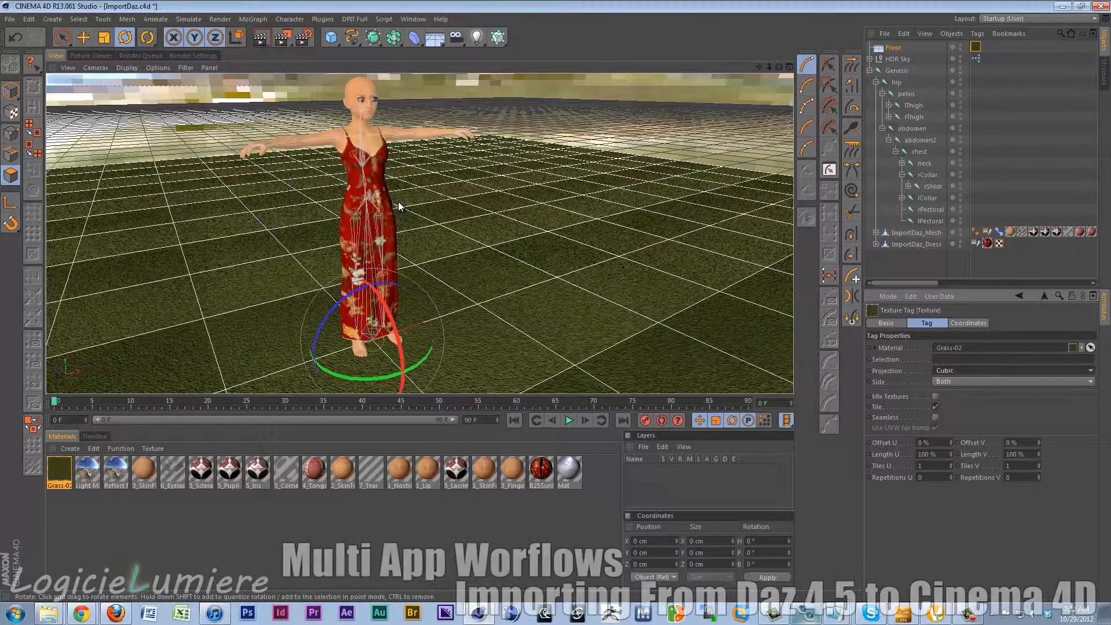
{"action": "mouse_move", "coordinate": [412, 219]}
{"action": "left_mouse_down", "text": "alt"}
{"action": "mouse_move", "coordinate": [407, 236]}
{"action": "mouse_move", "coordinate": [429, 253]}
{"action": "mouse_move", "coordinate": [425, 235]}
{"action": "left_mouse_up", "text": "alt"}
{"action": "key", "text": "ctrl+r"}
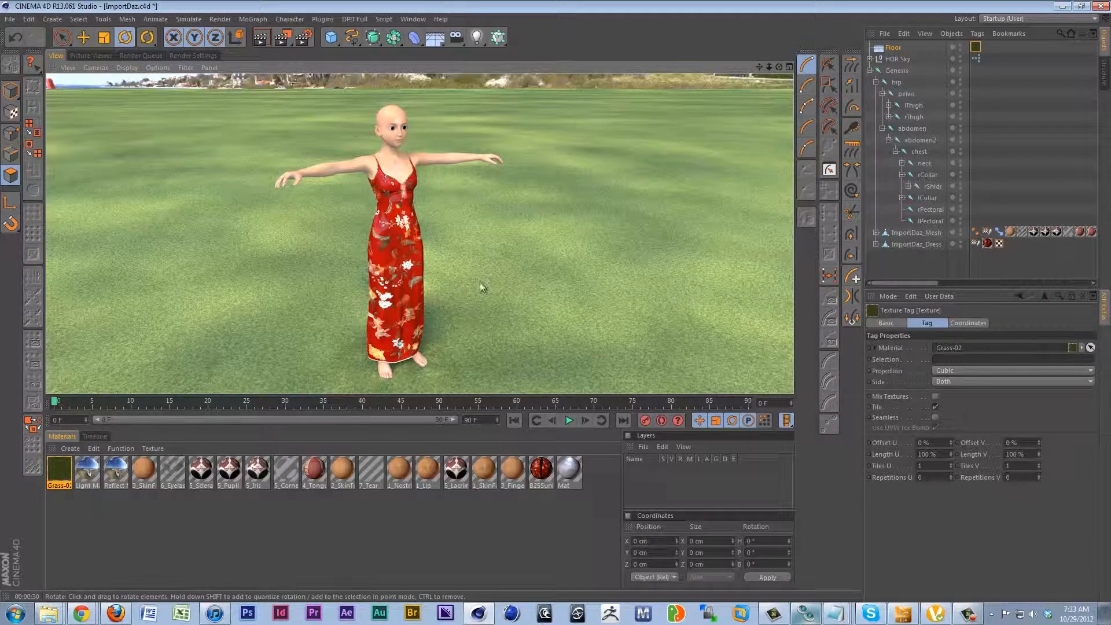
Deselect the grass material and remove all unused materials from the scene.
{"action": "left_click", "coordinate": [279, 526]}
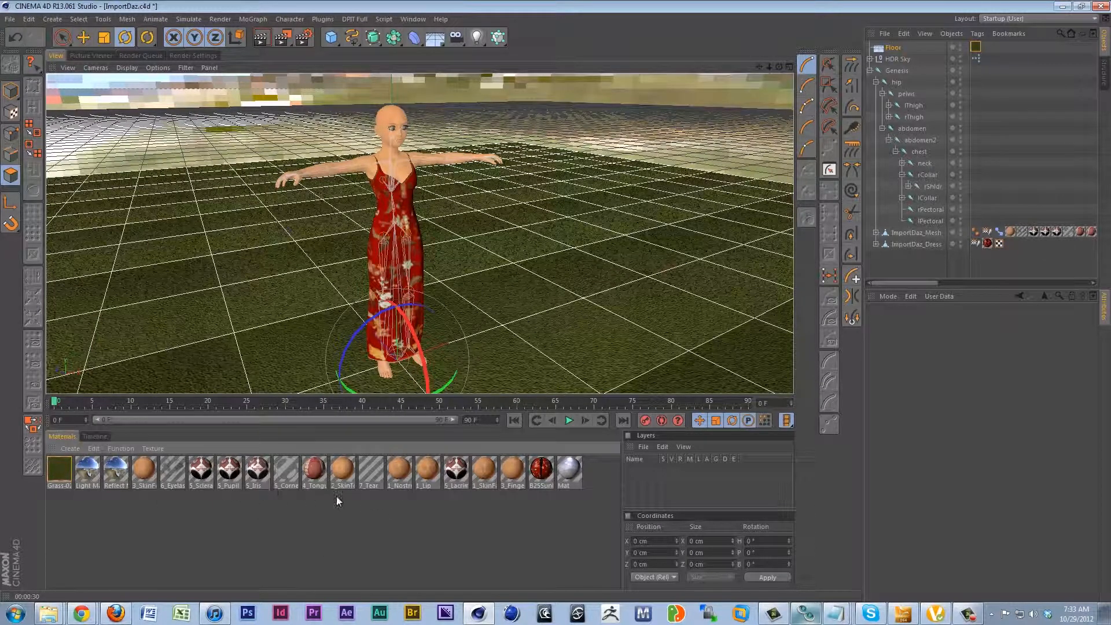
{"action": "left_click", "coordinate": [120, 450]}
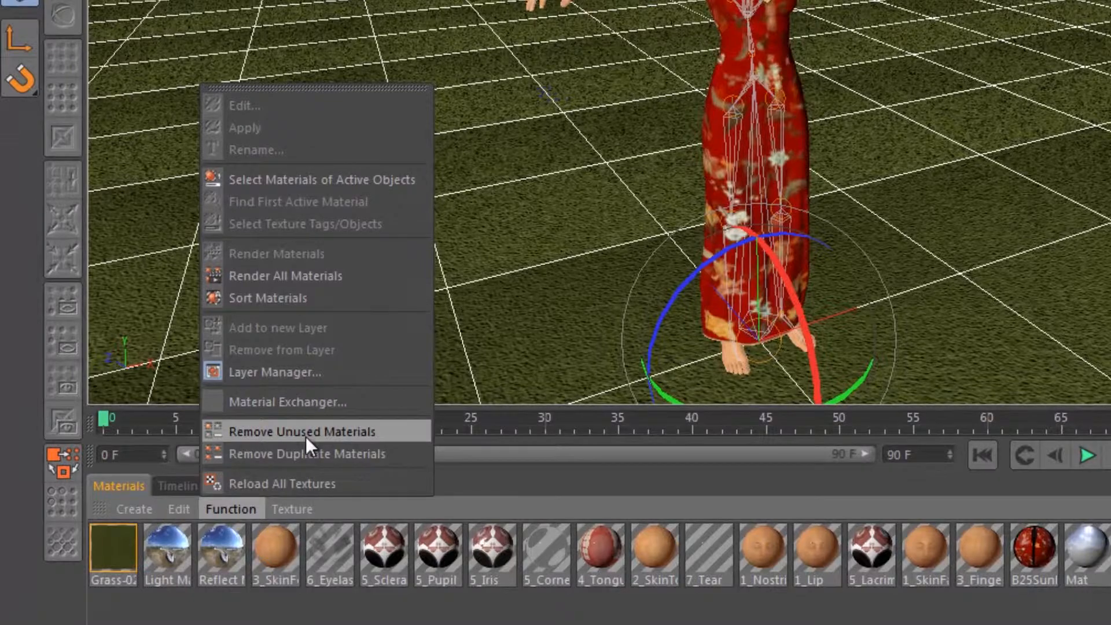
{"action": "left_click", "coordinate": [257, 424]}
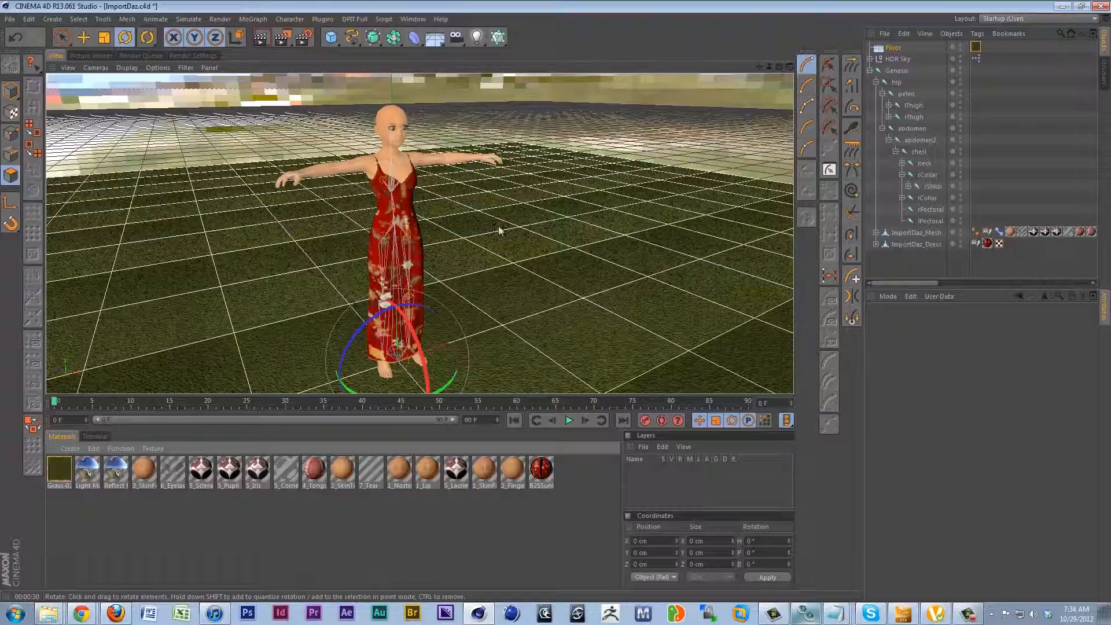
Set the head.CTRLFear morph to 100% in the ImportDaz_Mesh object's Pose Morph tag.
{"action": "left_click_drag", "start_coordinate": [473, 188], "coordinate": [336, 213], "text": "alt"}
{"action": "left_click_drag", "start_coordinate": [455, 203], "coordinate": [364, 241], "text": "alt"}
{"action": "scroll", "coordinate": [444, 190], "scroll_direction": "up", "scroll_amount": 5}
{"action": "scroll", "coordinate": [443, 192], "scroll_direction": "down", "scroll_amount": 2}
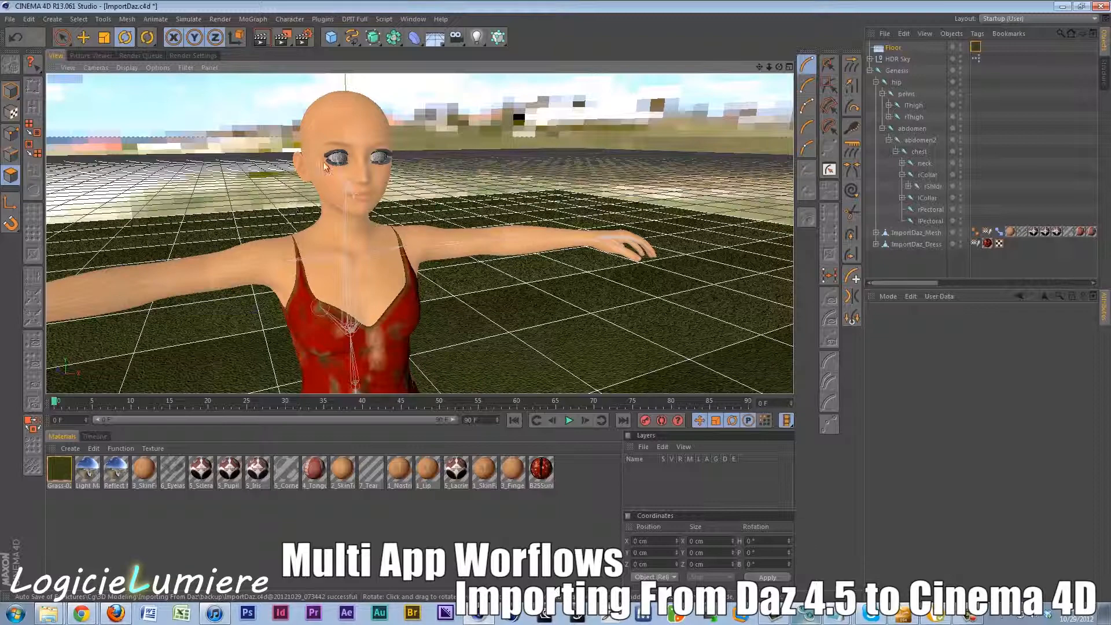
{"action": "middle_click_drag", "start_coordinate": [346, 196], "coordinate": [371, 217], "text": "alt"}
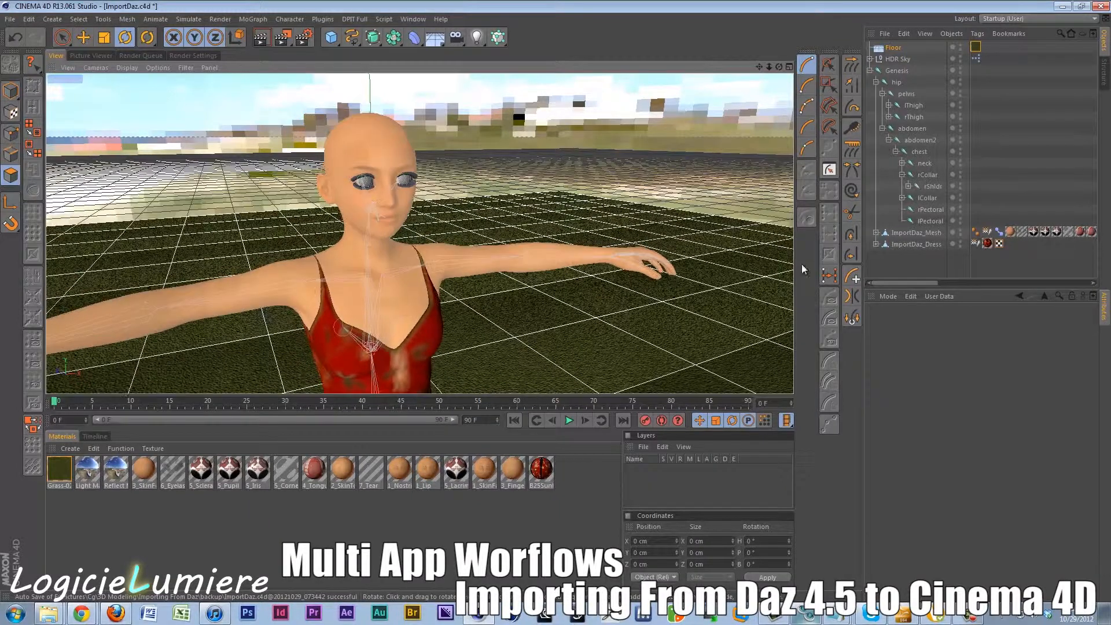
{"action": "left_click", "coordinate": [999, 232]}
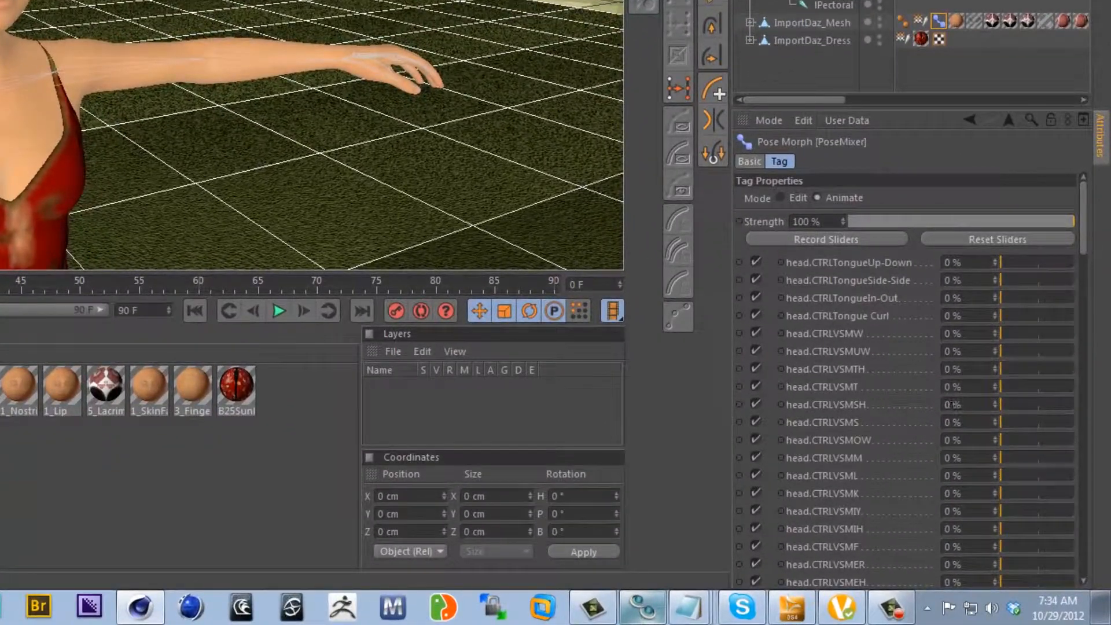
{"action": "left_click_drag", "start_coordinate": [1084, 213], "coordinate": [1088, 405]}
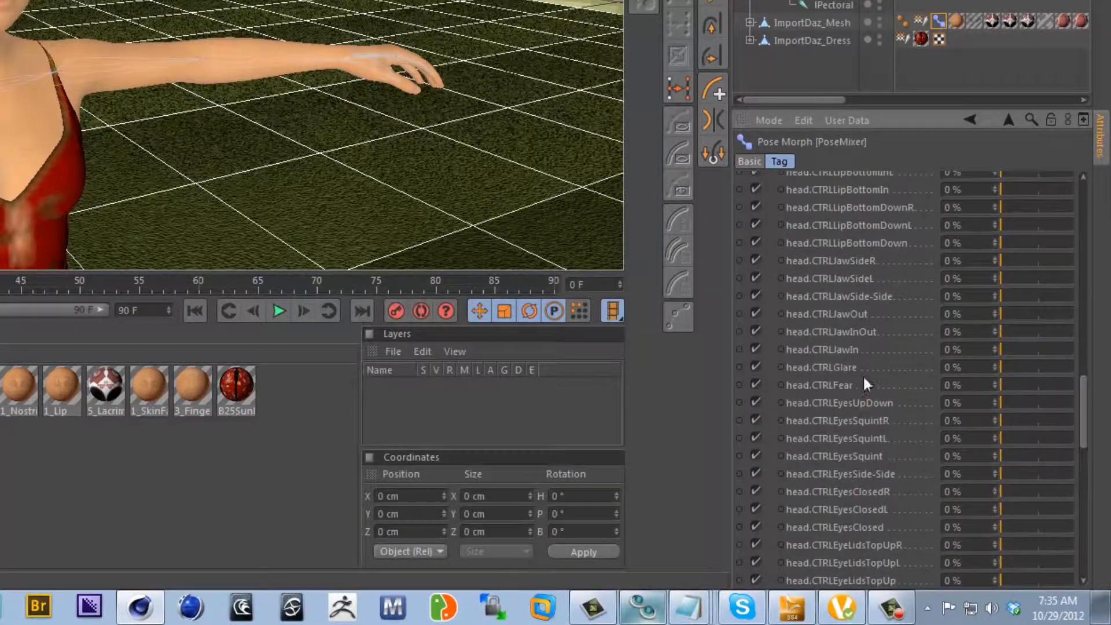
{"action": "left_click", "coordinate": [825, 383]}
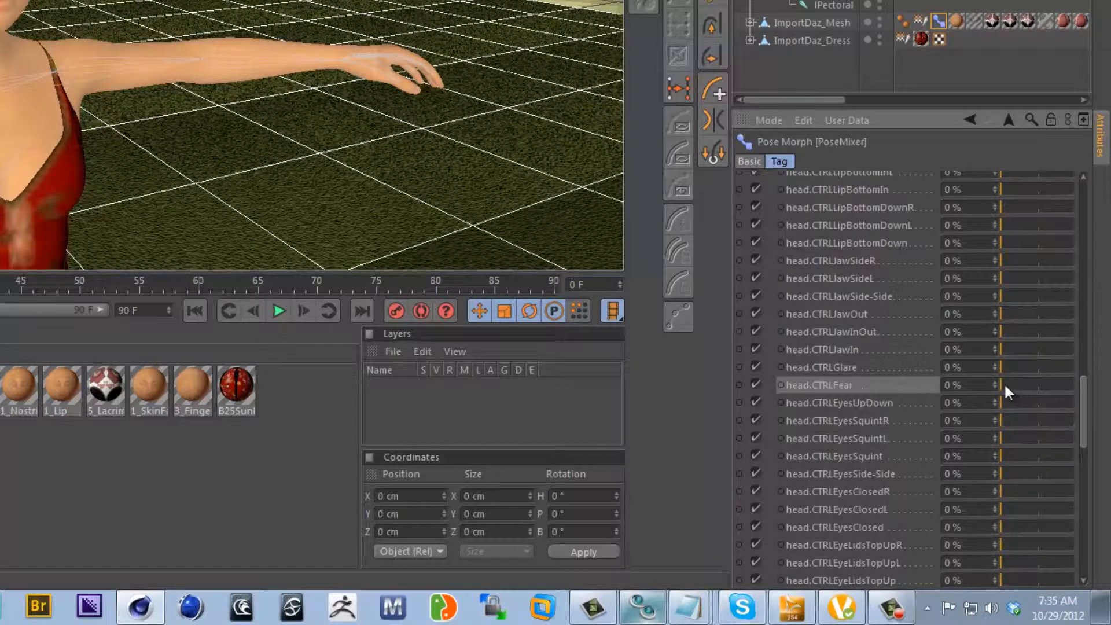
{"action": "left_click_drag", "start_coordinate": [1002, 384], "coordinate": [1084, 389]}
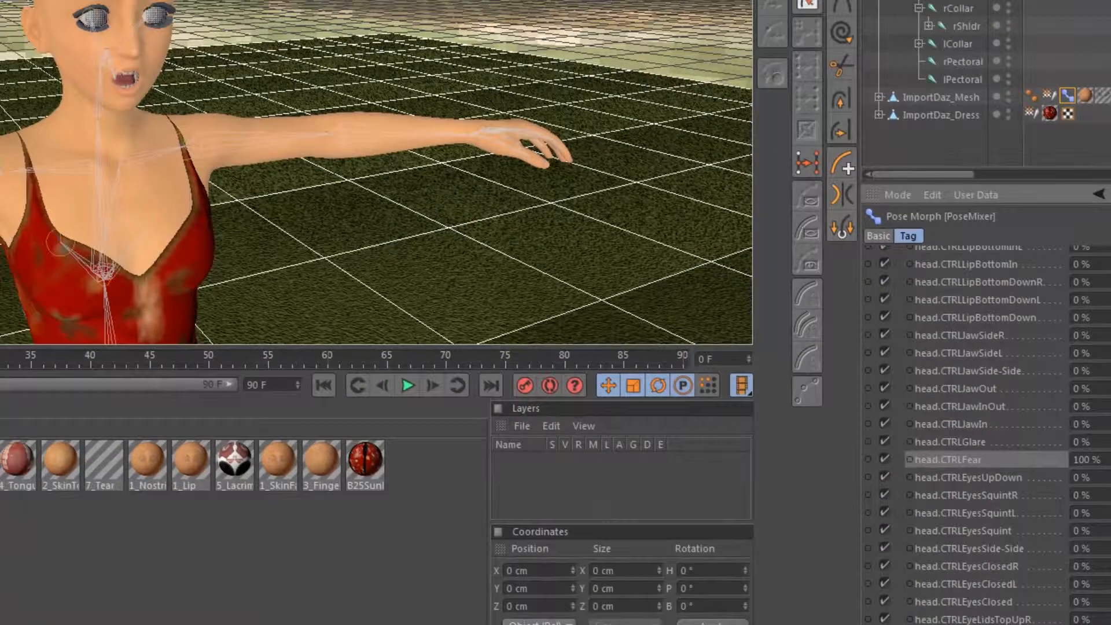